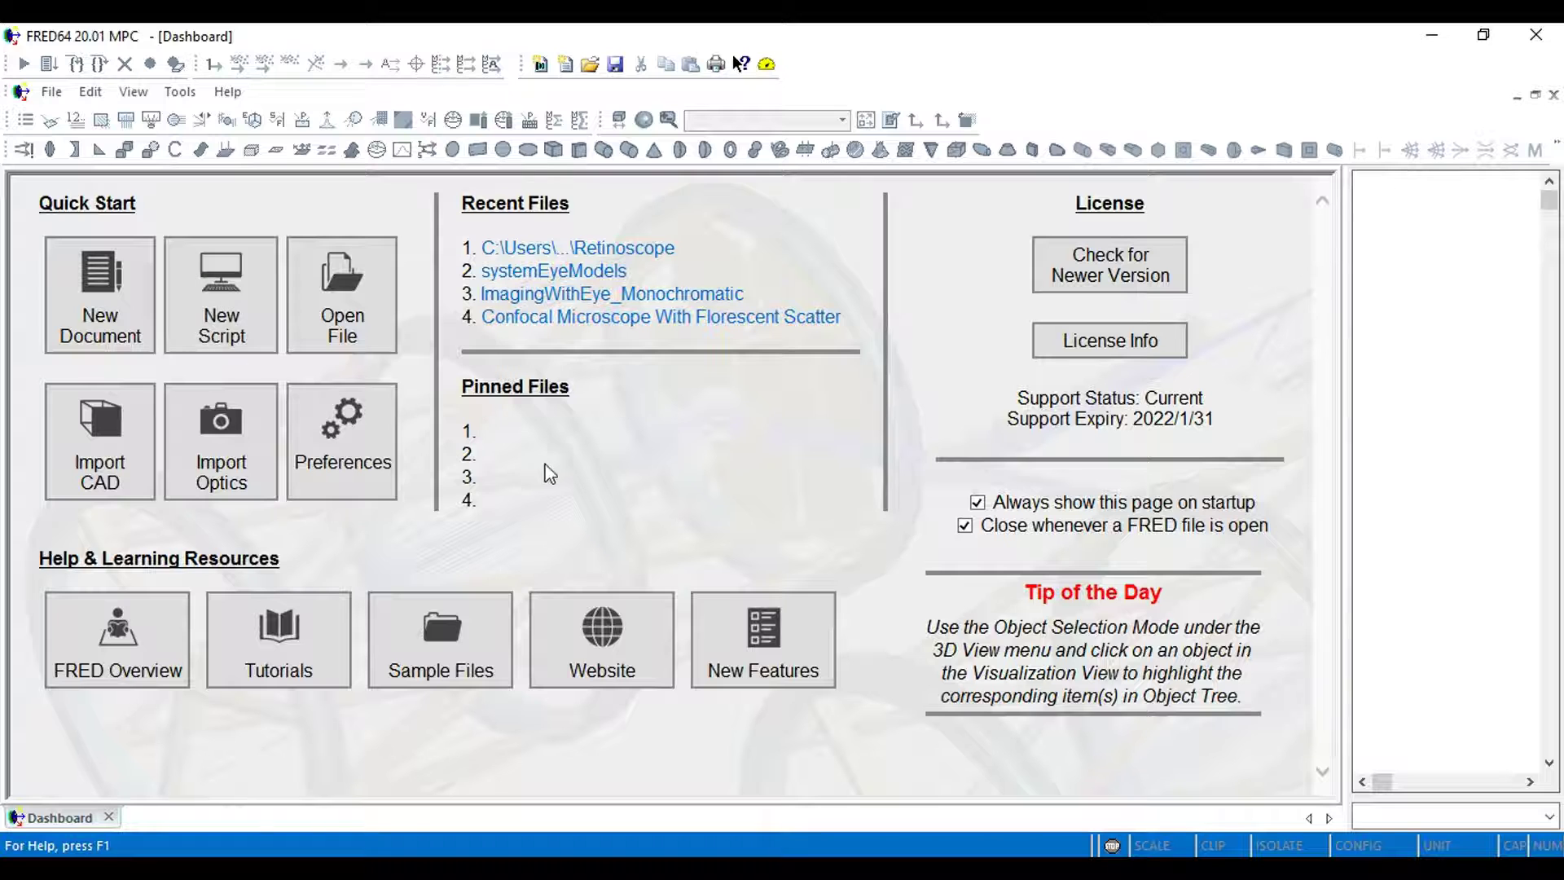
# Create a new document and add an equilateral prism to the geometry, rotated -30 degrees about the X axis.
pyautogui.click(99, 308)
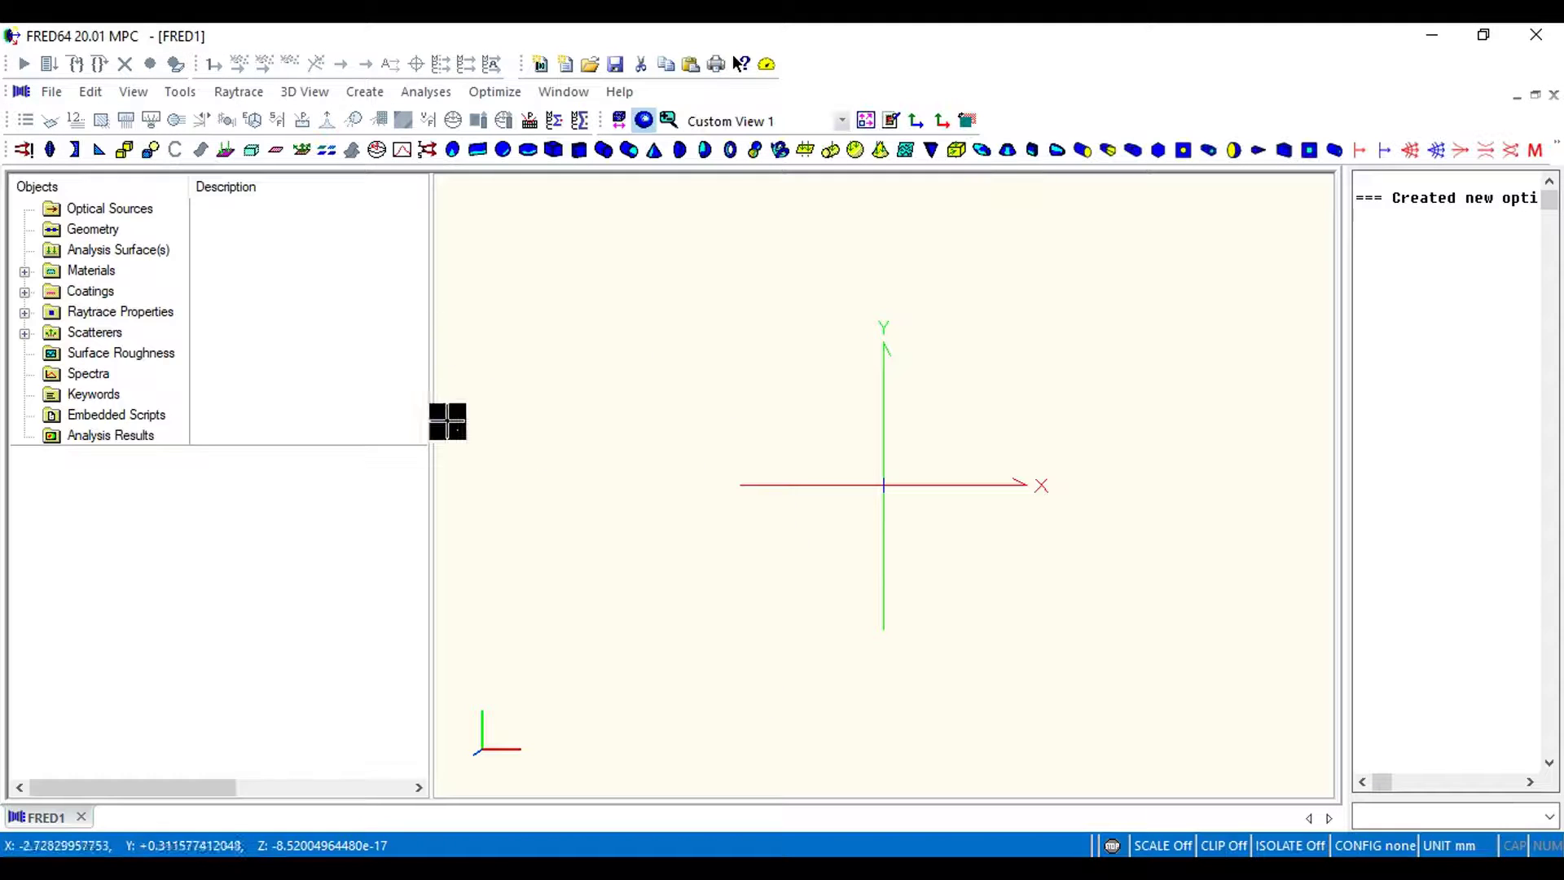
pyautogui.rightClick(96, 232)
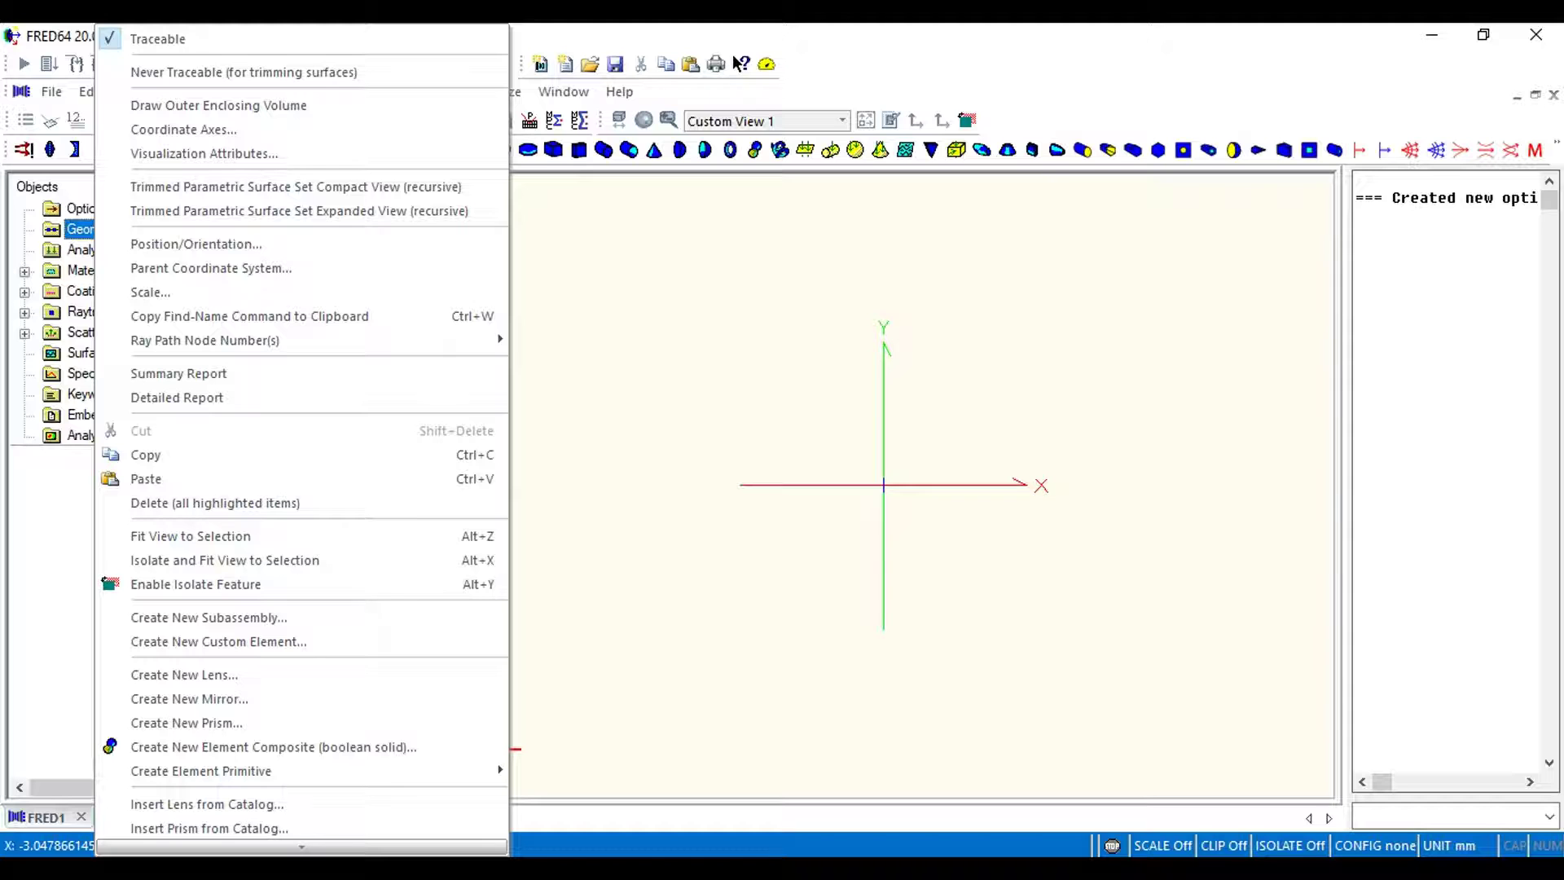
pyautogui.click(227, 722)
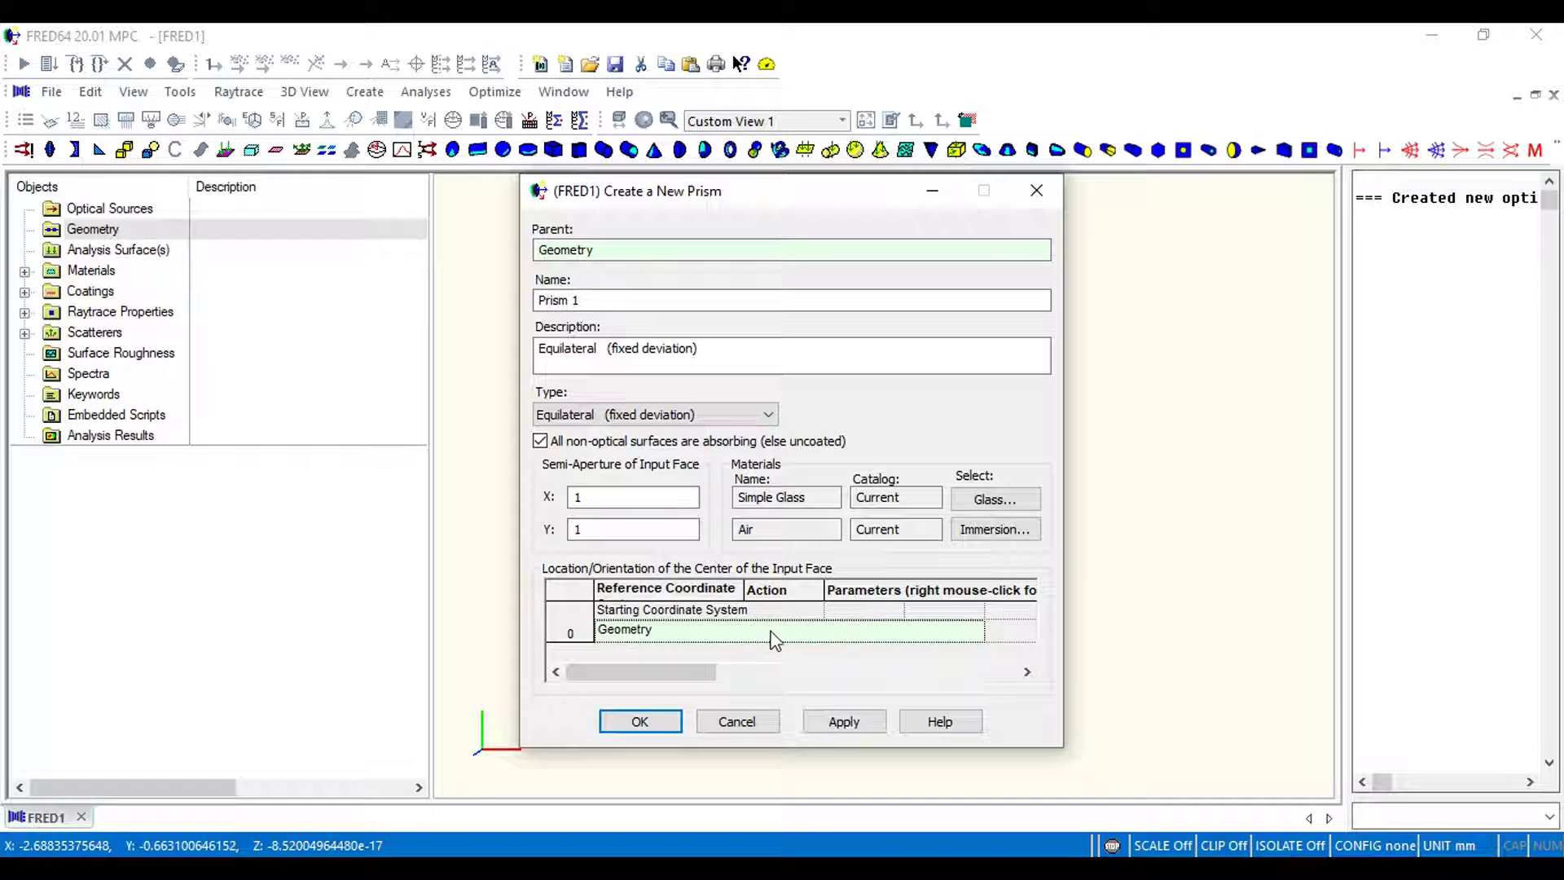
pyautogui.rightClick(774, 639)
pyautogui.click(797, 654)
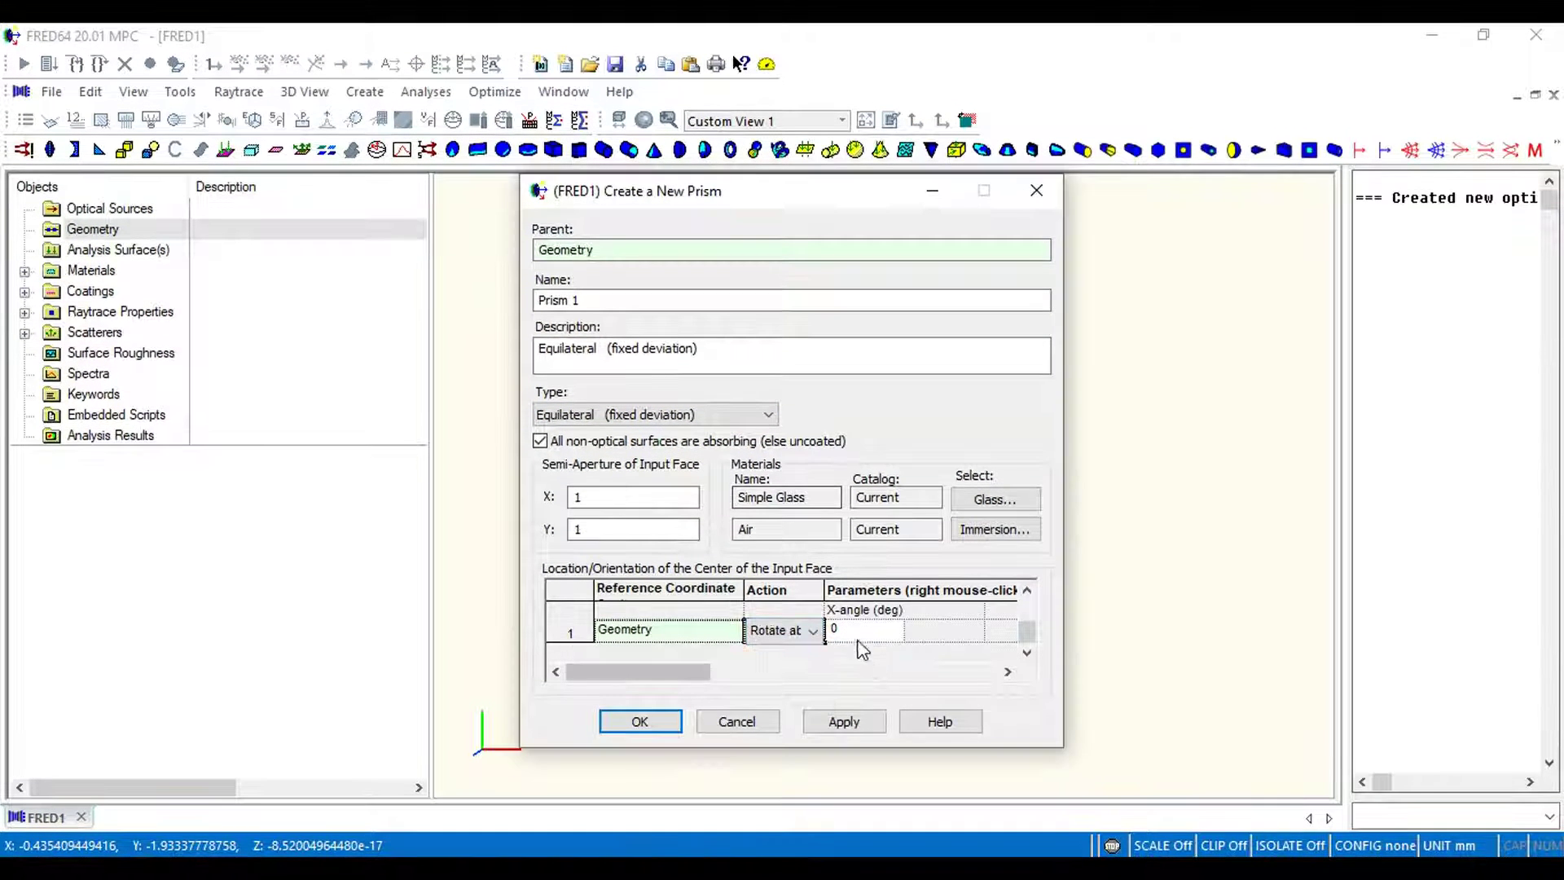
pyautogui.click(855, 639)
pyautogui.write('-30')
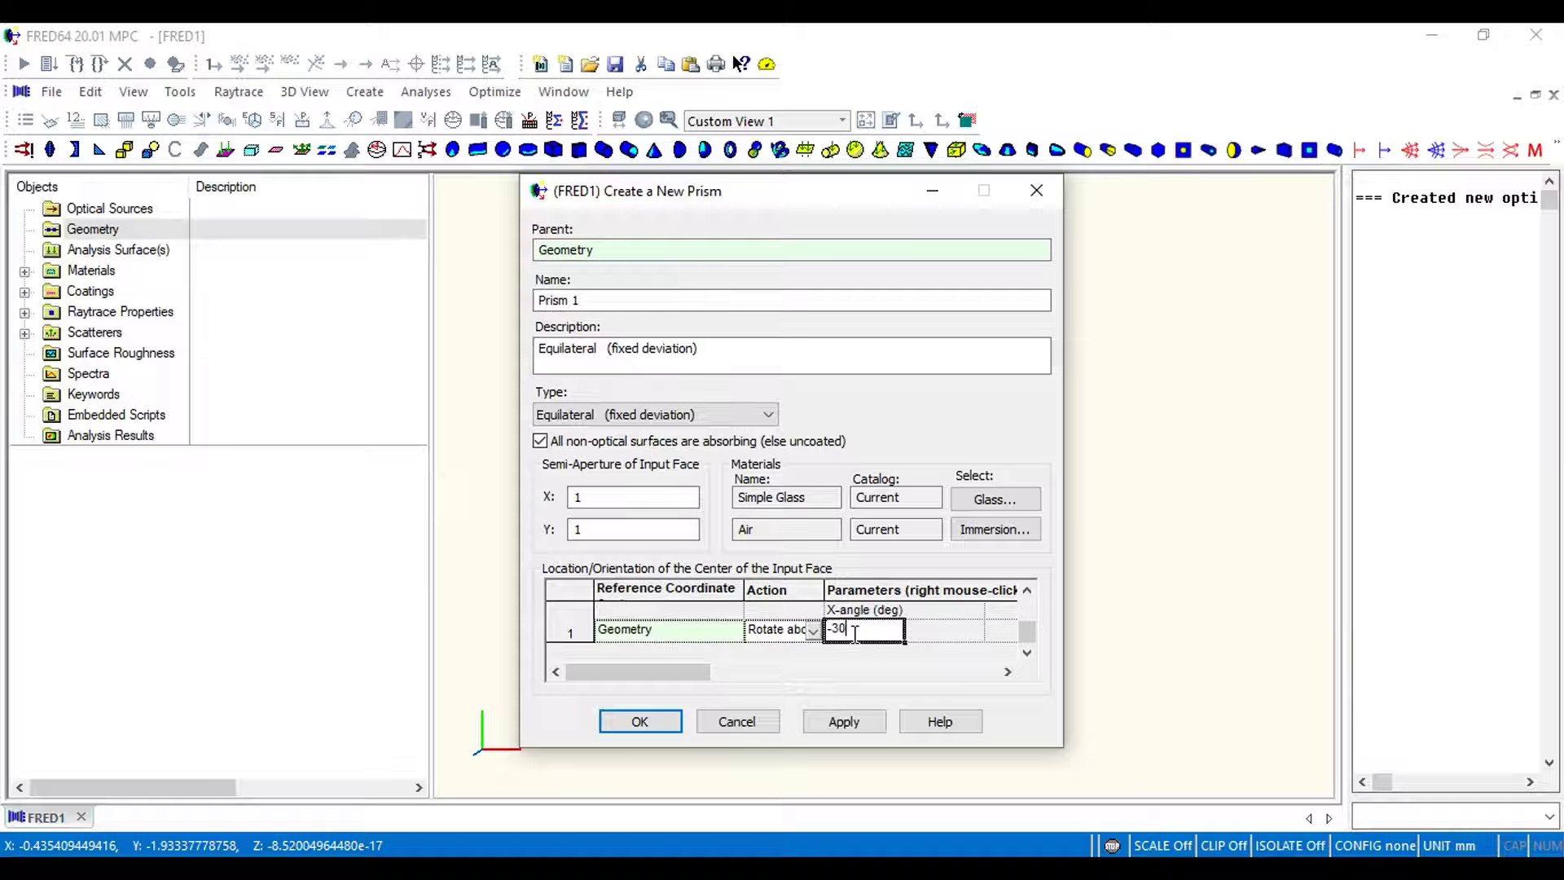
pyautogui.click(639, 722)
pyautogui.moveTo(1100, 464); pyautogui.dragTo(787, 607)
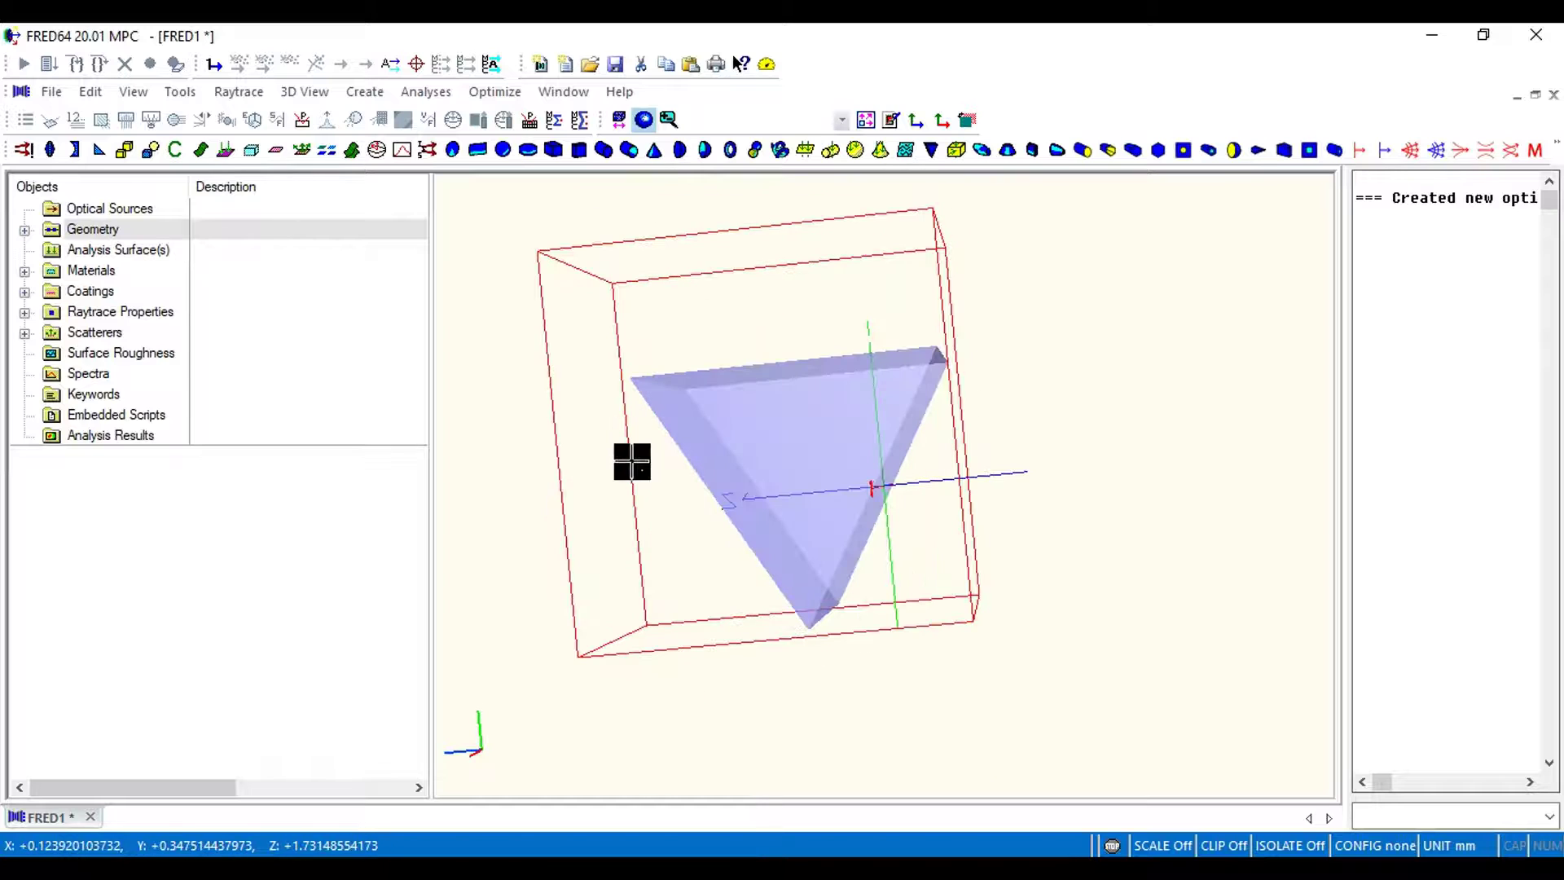
# Set up a new incoherent plane wave source with 50 random ray positions and X and Y semi-apertures of 0.1.
pyautogui.rightClick(128, 213)
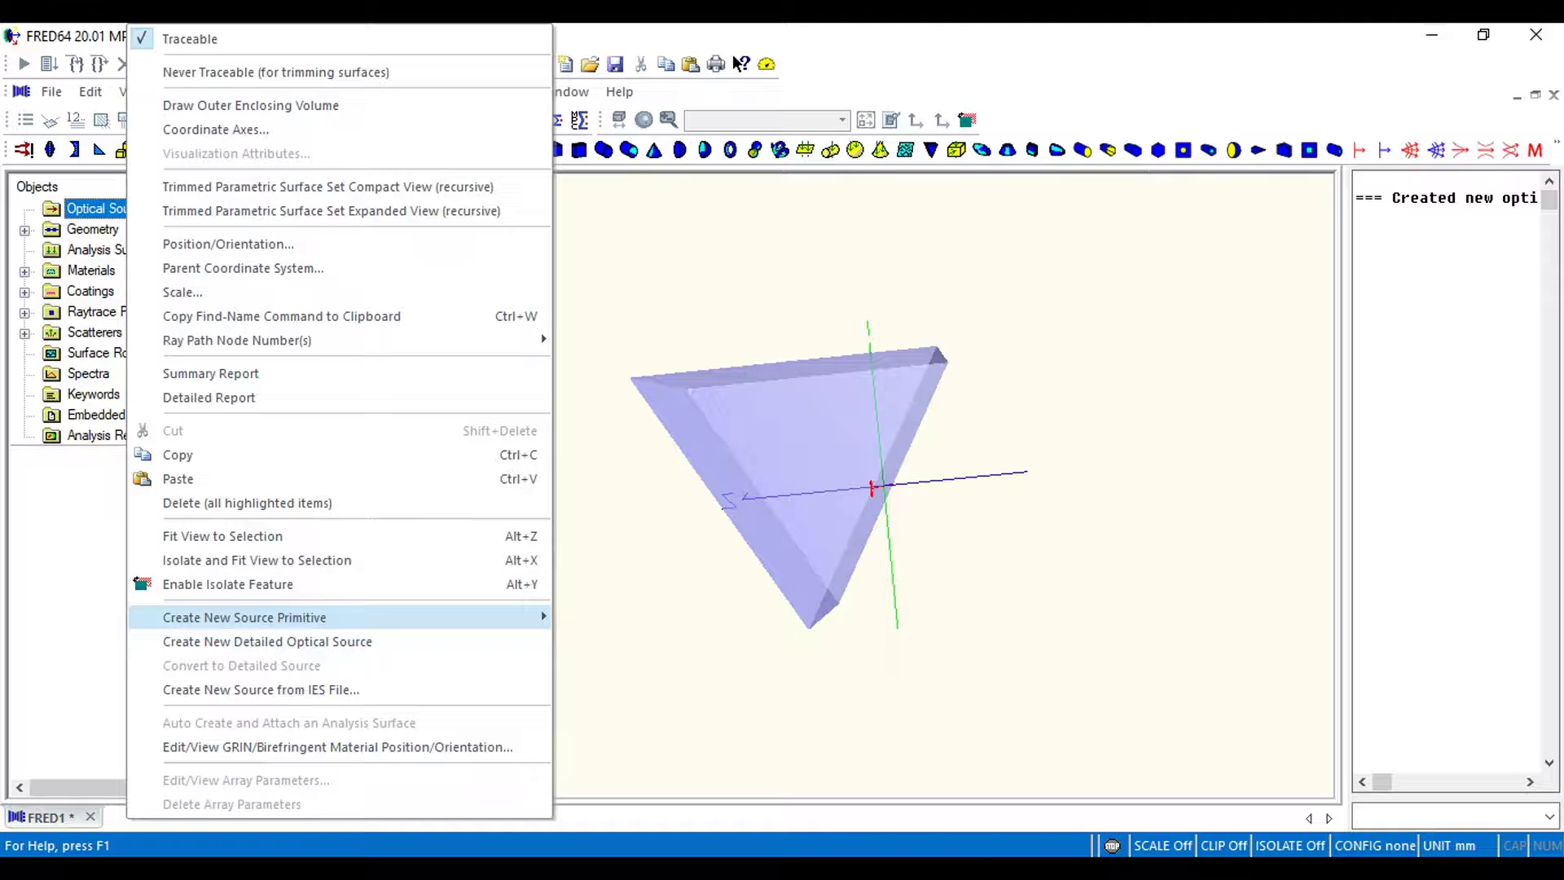
pyautogui.moveTo(244, 618)
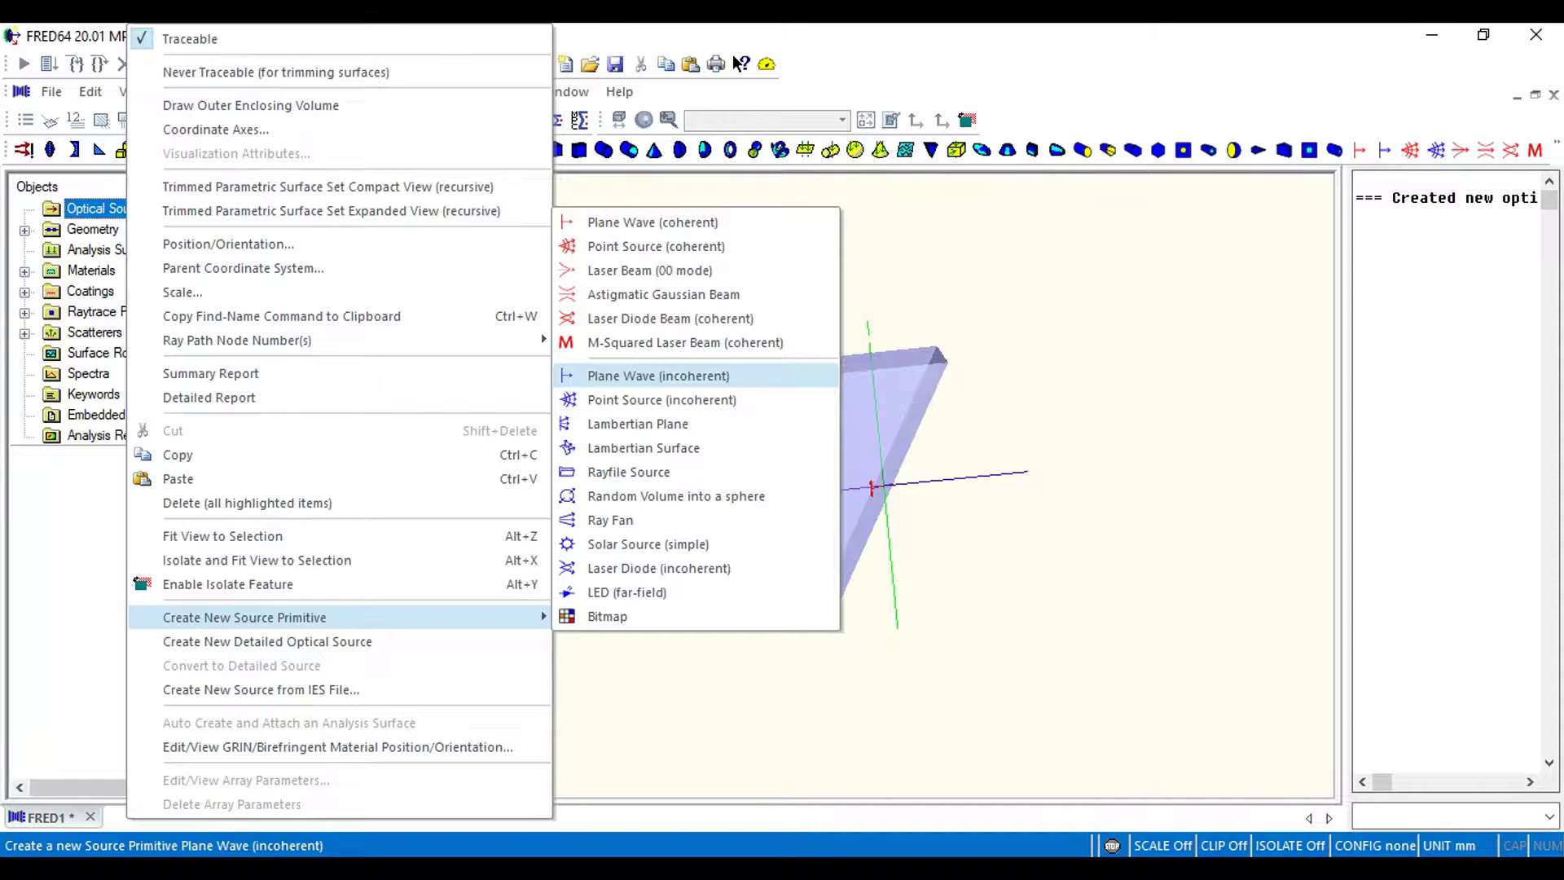
pyautogui.click(658, 376)
pyautogui.click(499, 330)
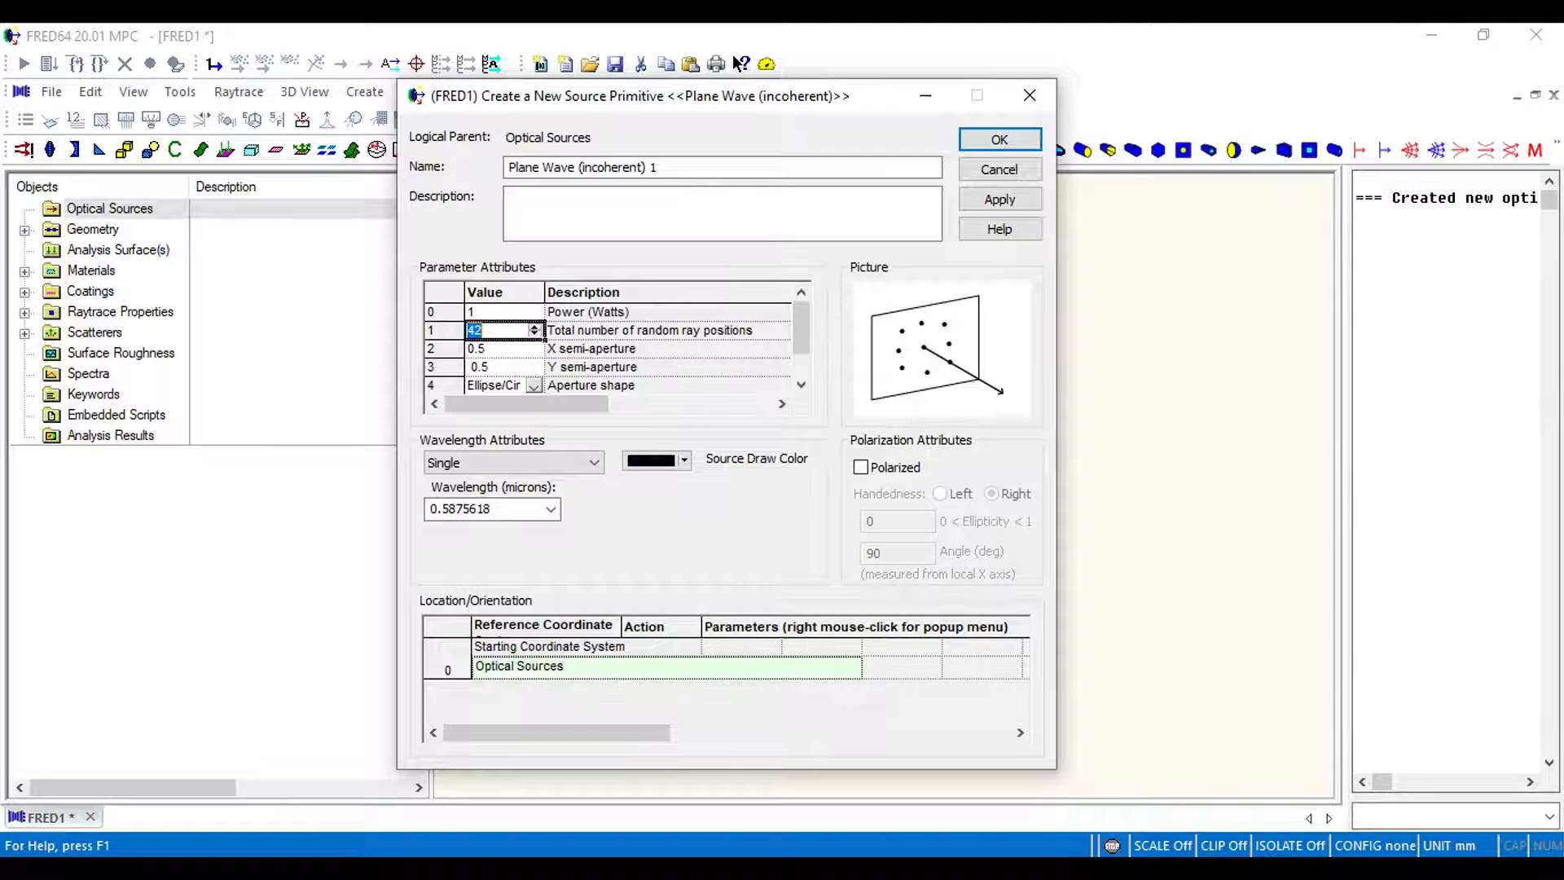
pyautogui.write('50')
pyautogui.click(506, 348)
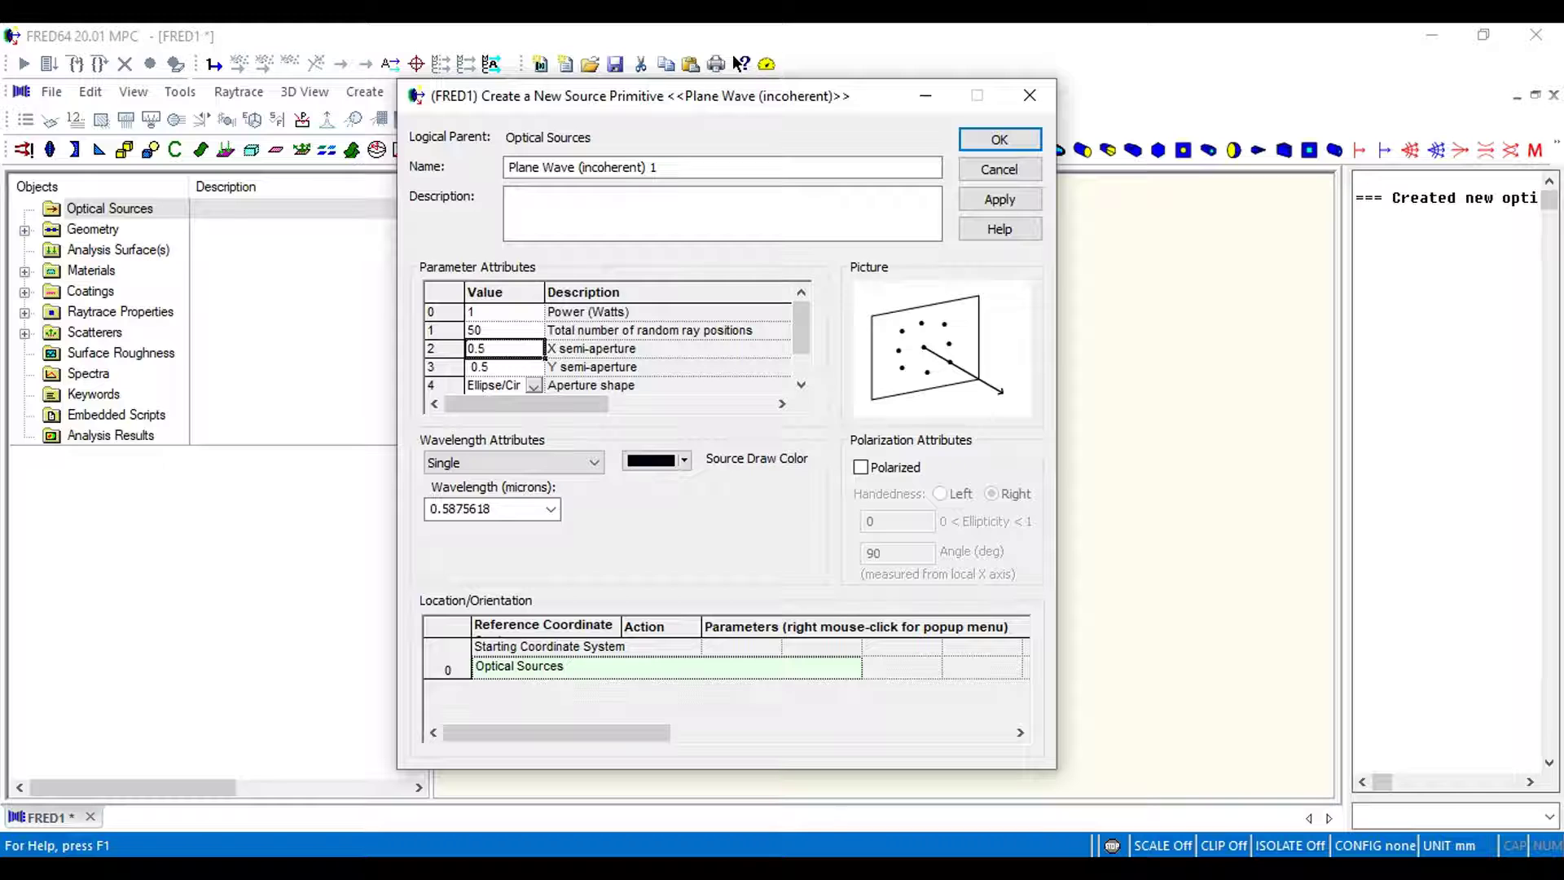
pyautogui.click(506, 367)
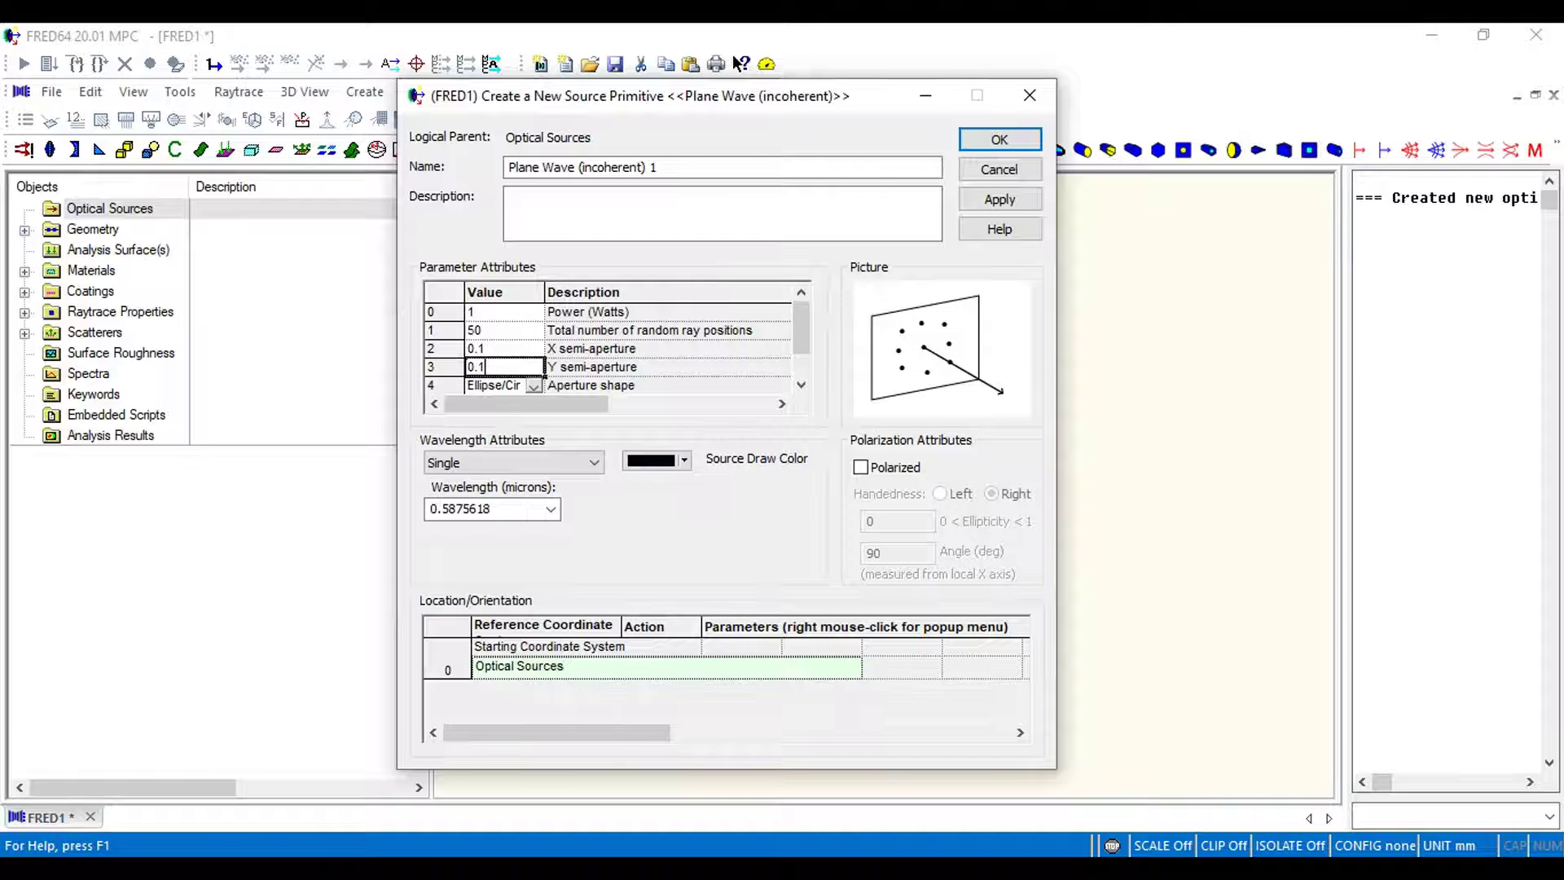
# Give the source a wavelength list from 0.4861327 to 0.6562725 microns in 10 steps, with ray colors set according to wavelength.
pyautogui.click(599, 464)
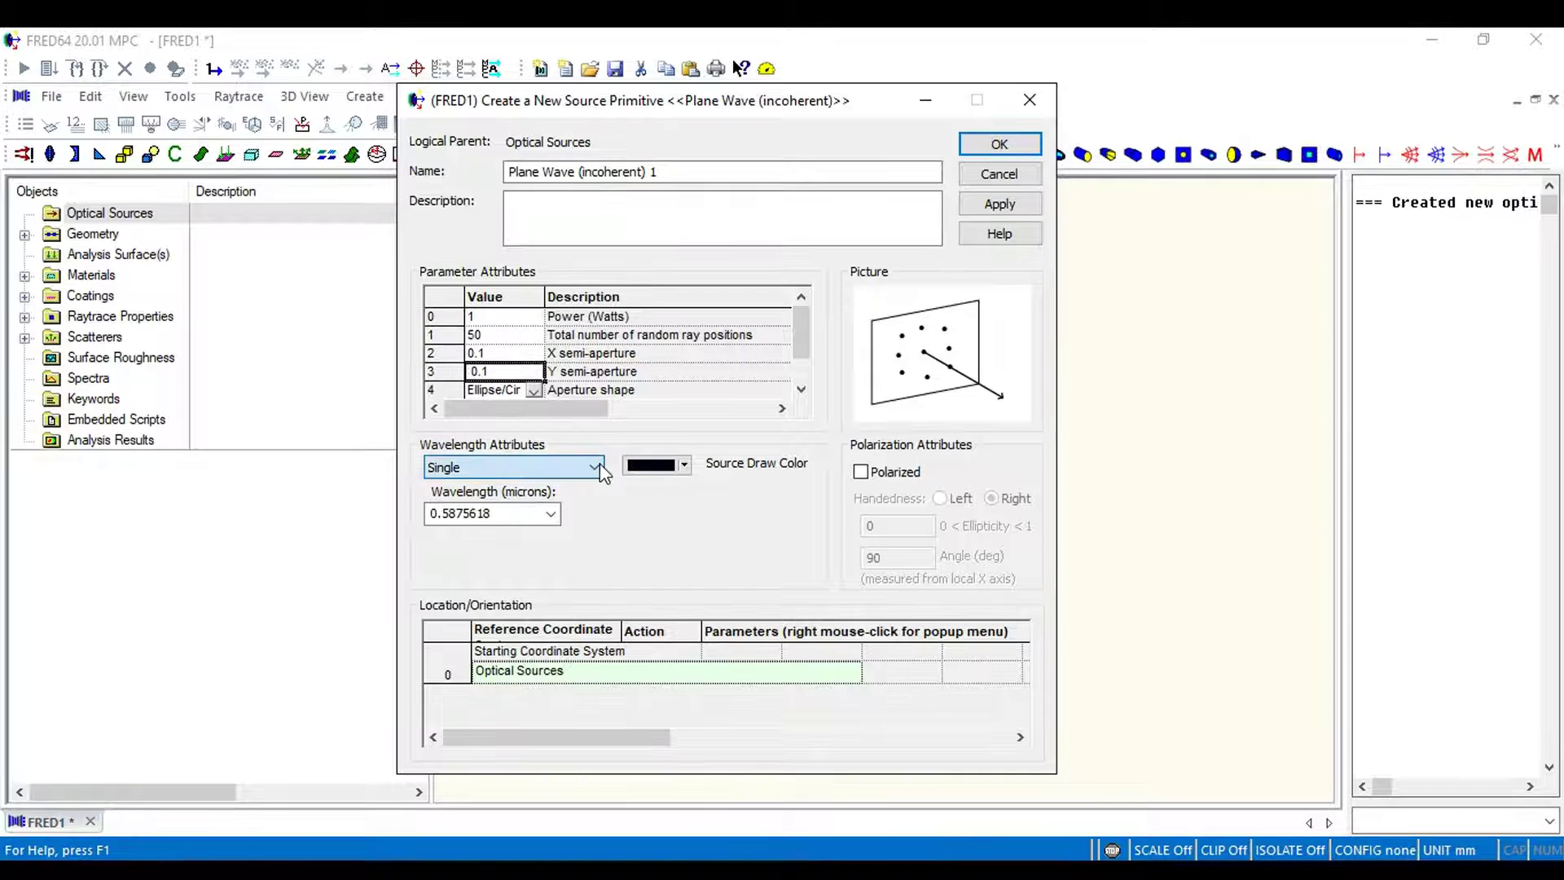
pyautogui.click(491, 494)
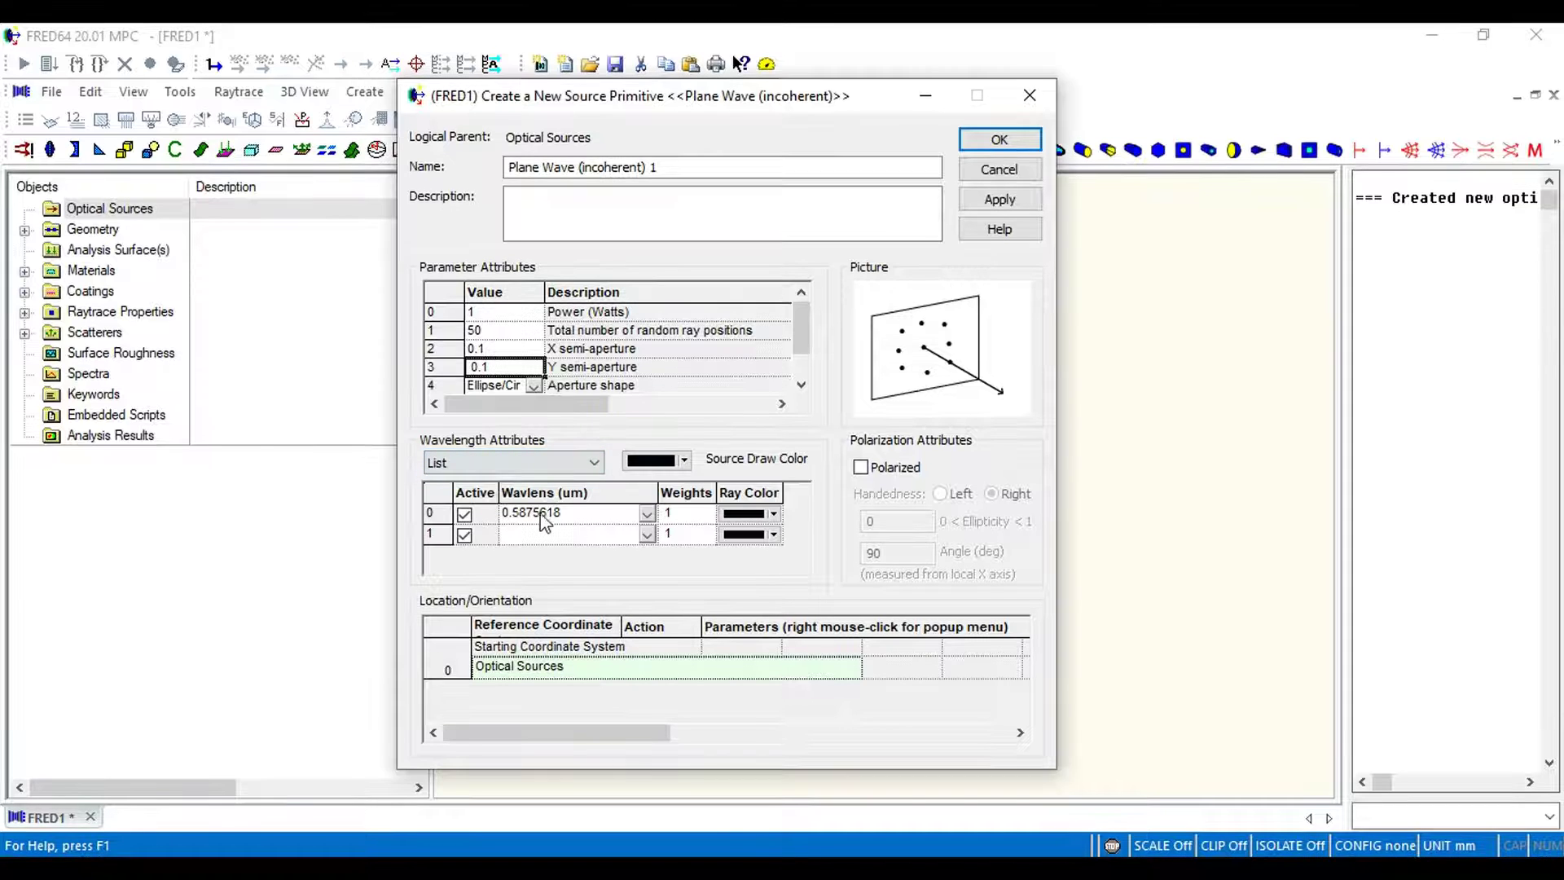
pyautogui.rightClick(590, 523)
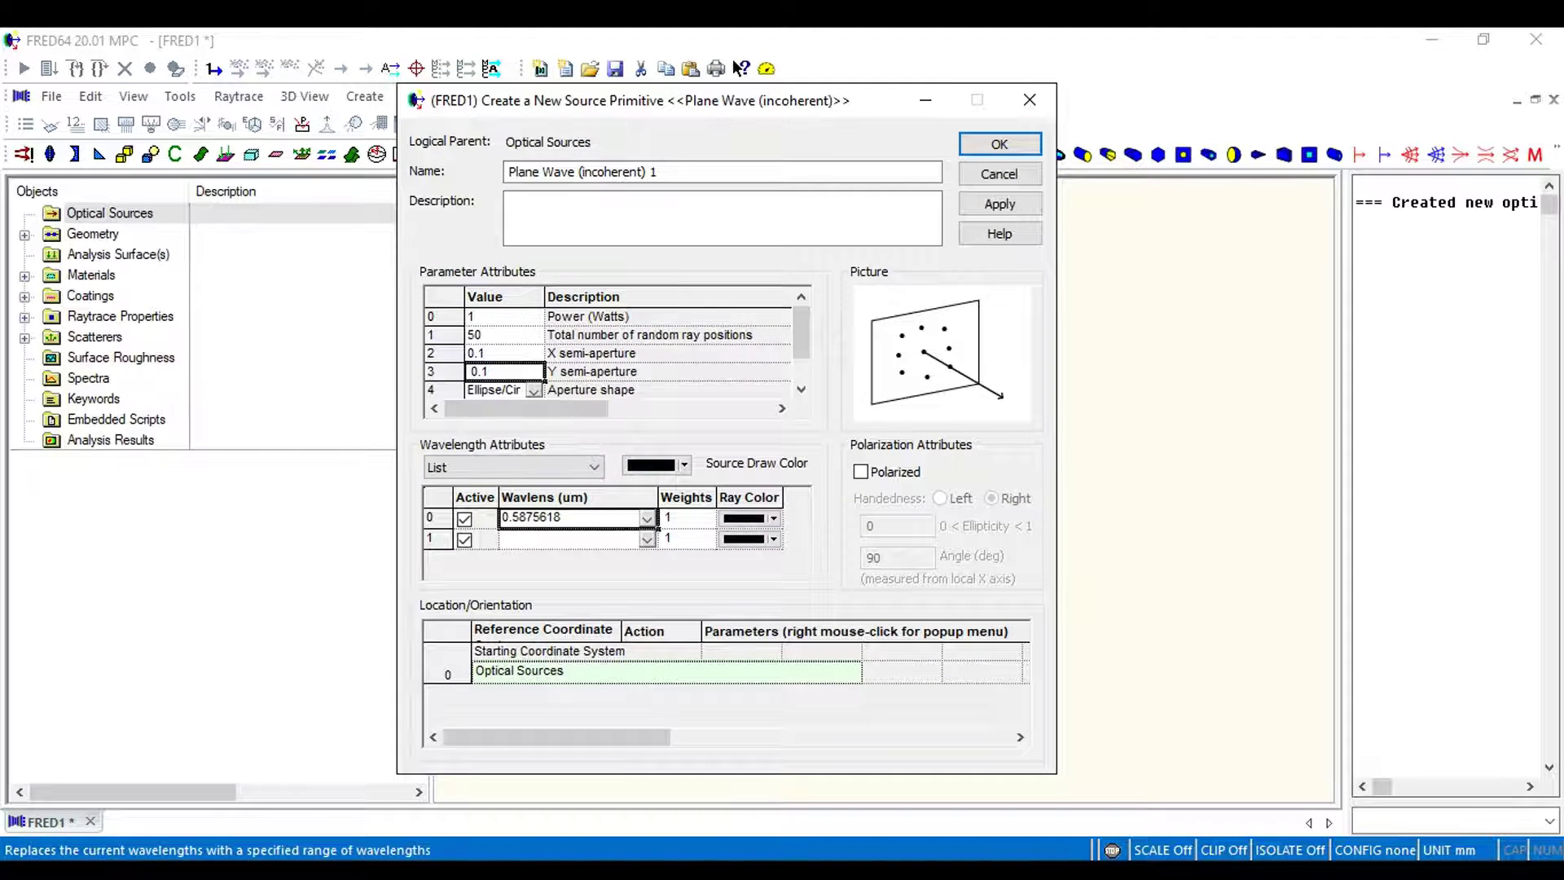
pyautogui.click(673, 413)
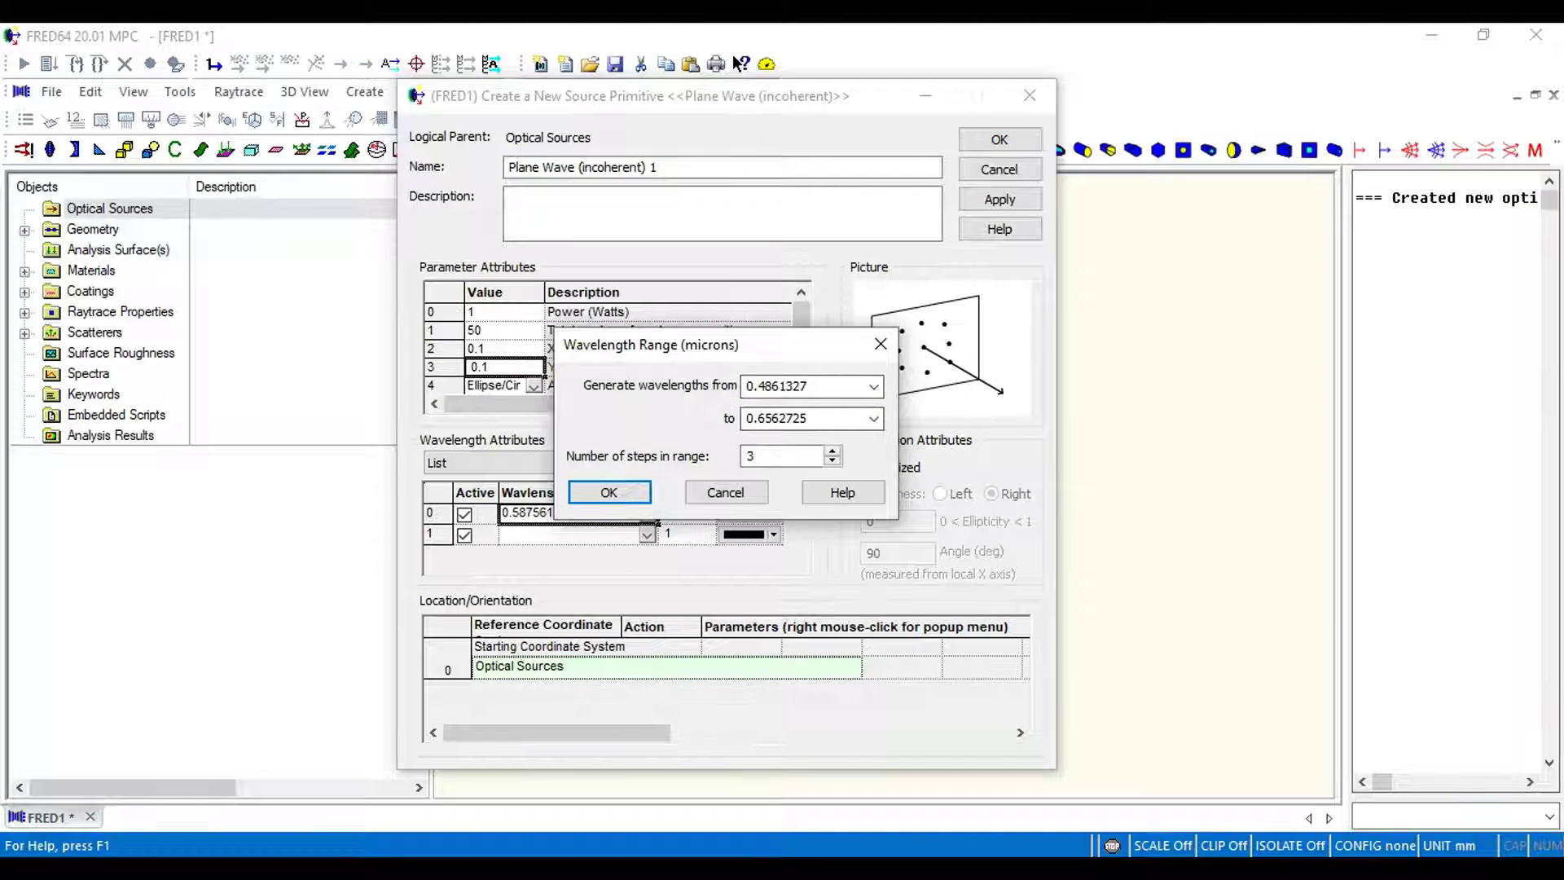
pyautogui.doubleClick(751, 457)
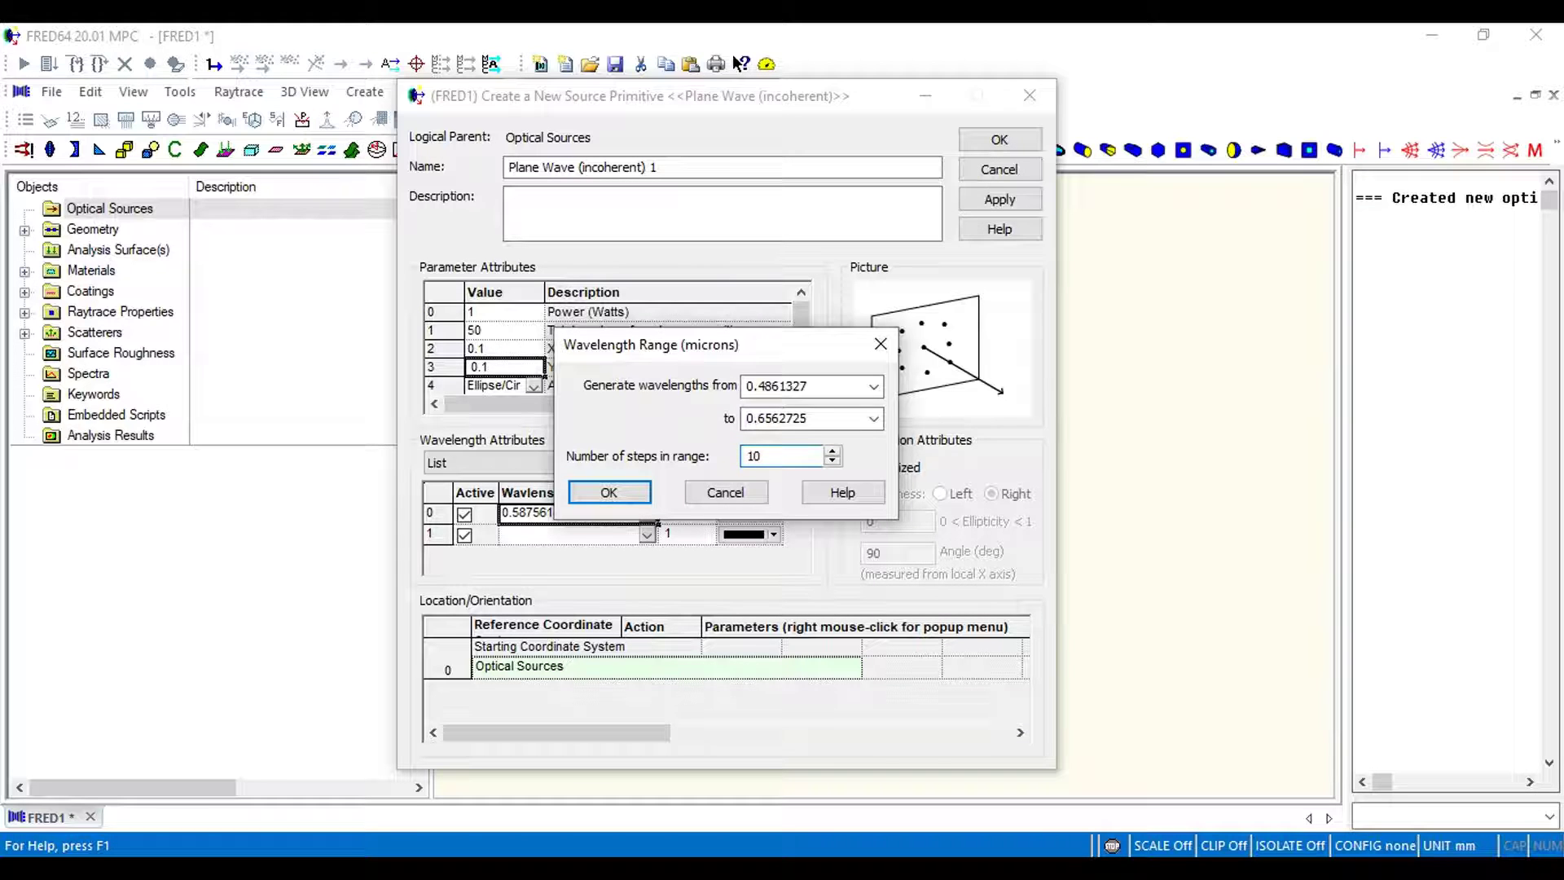
pyautogui.click(620, 493)
pyautogui.click(580, 538)
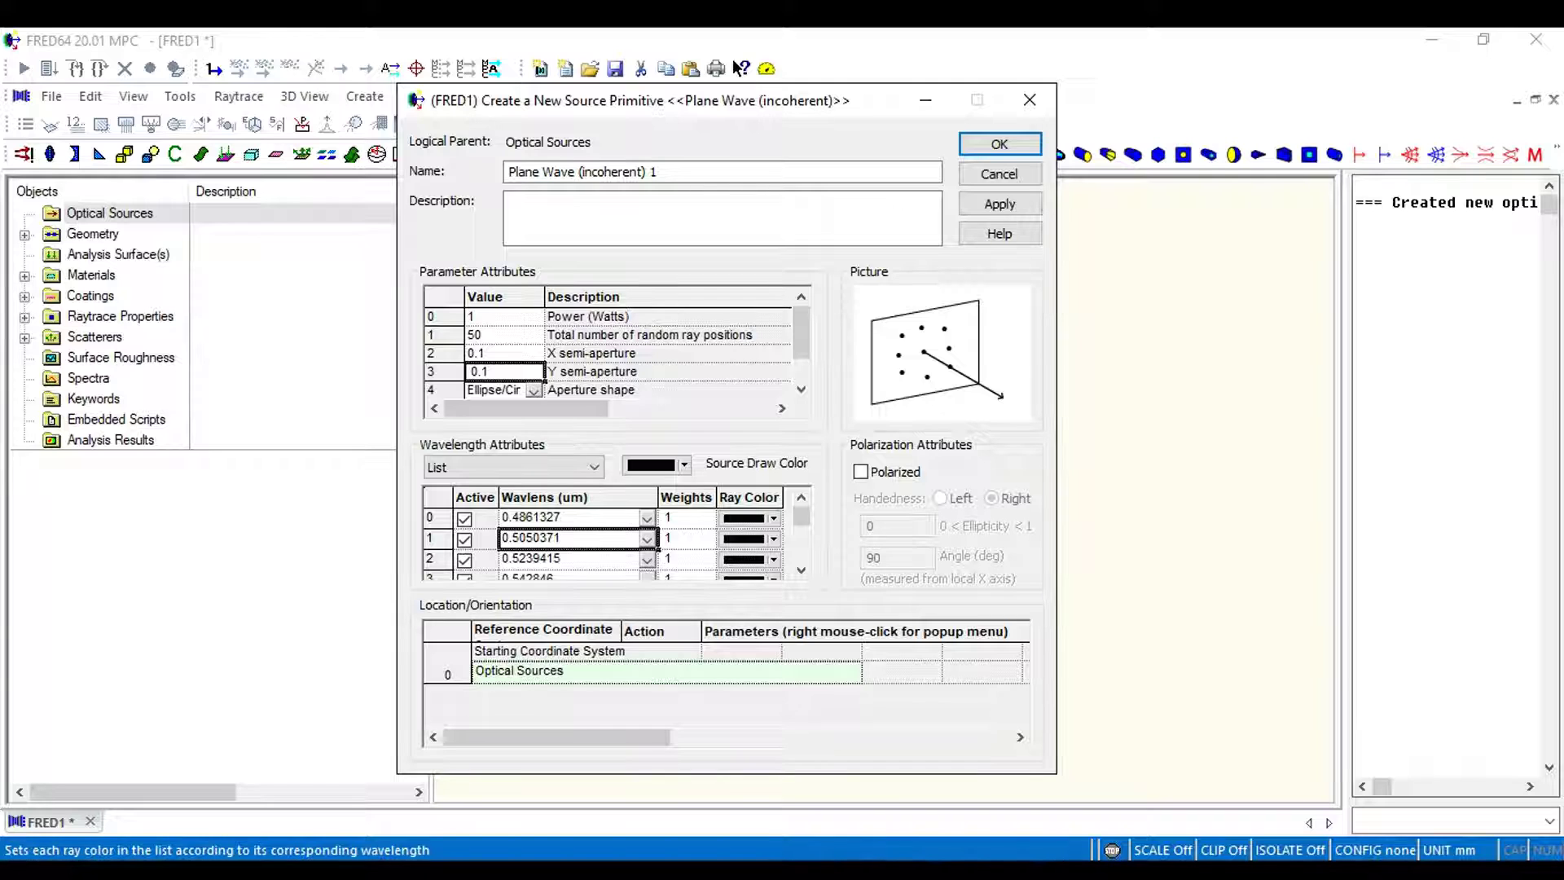
pyautogui.click(645, 701)
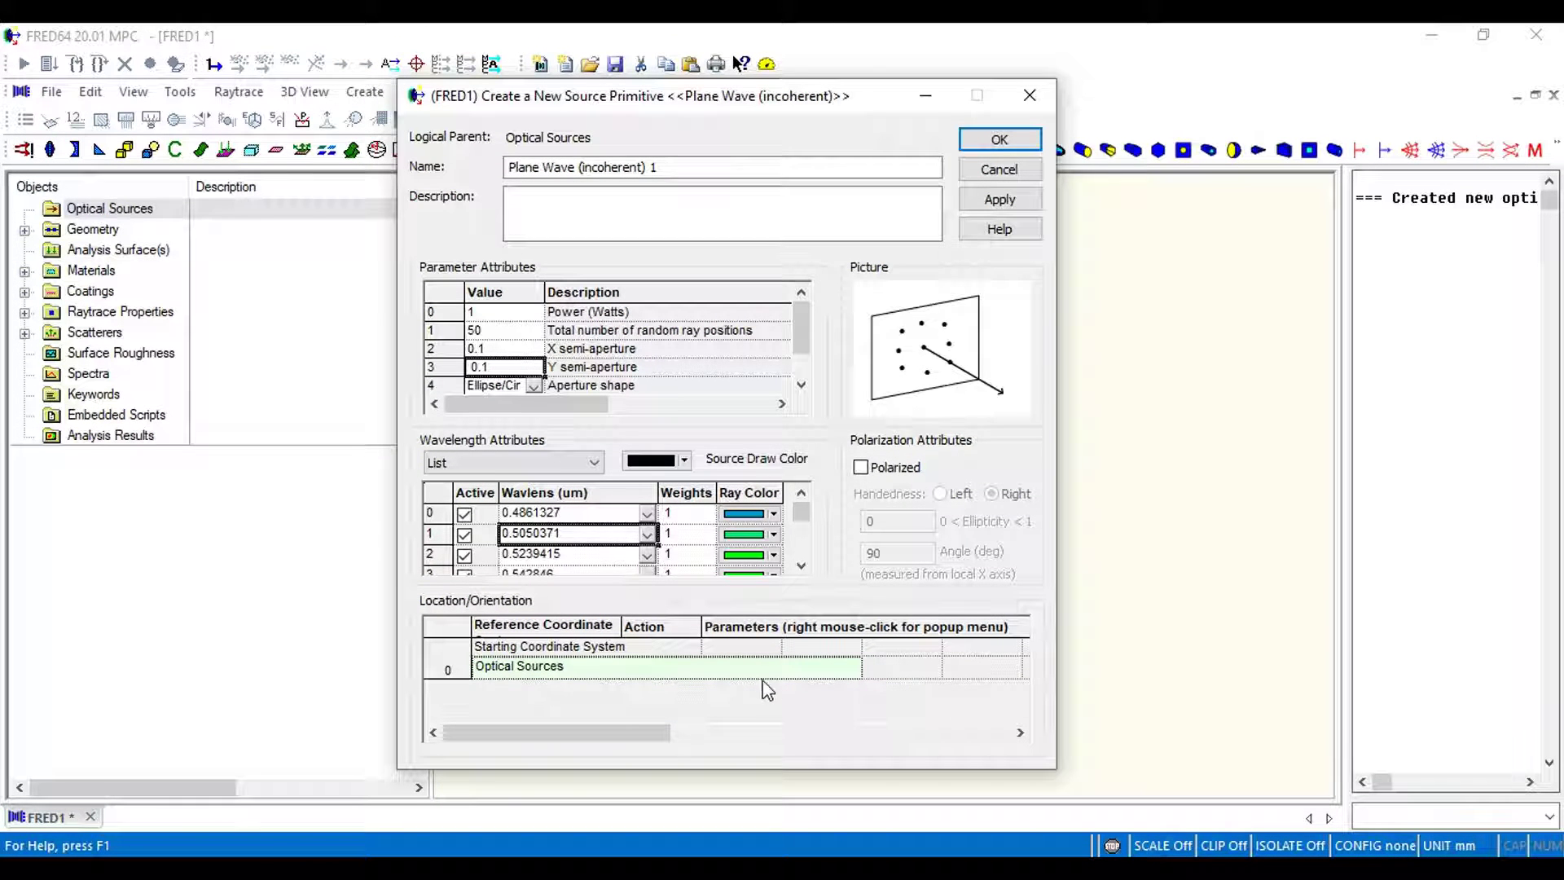
# Add a rotation of 20 degrees about the X axis to the source's location and orientation.
pyautogui.click(741, 686)
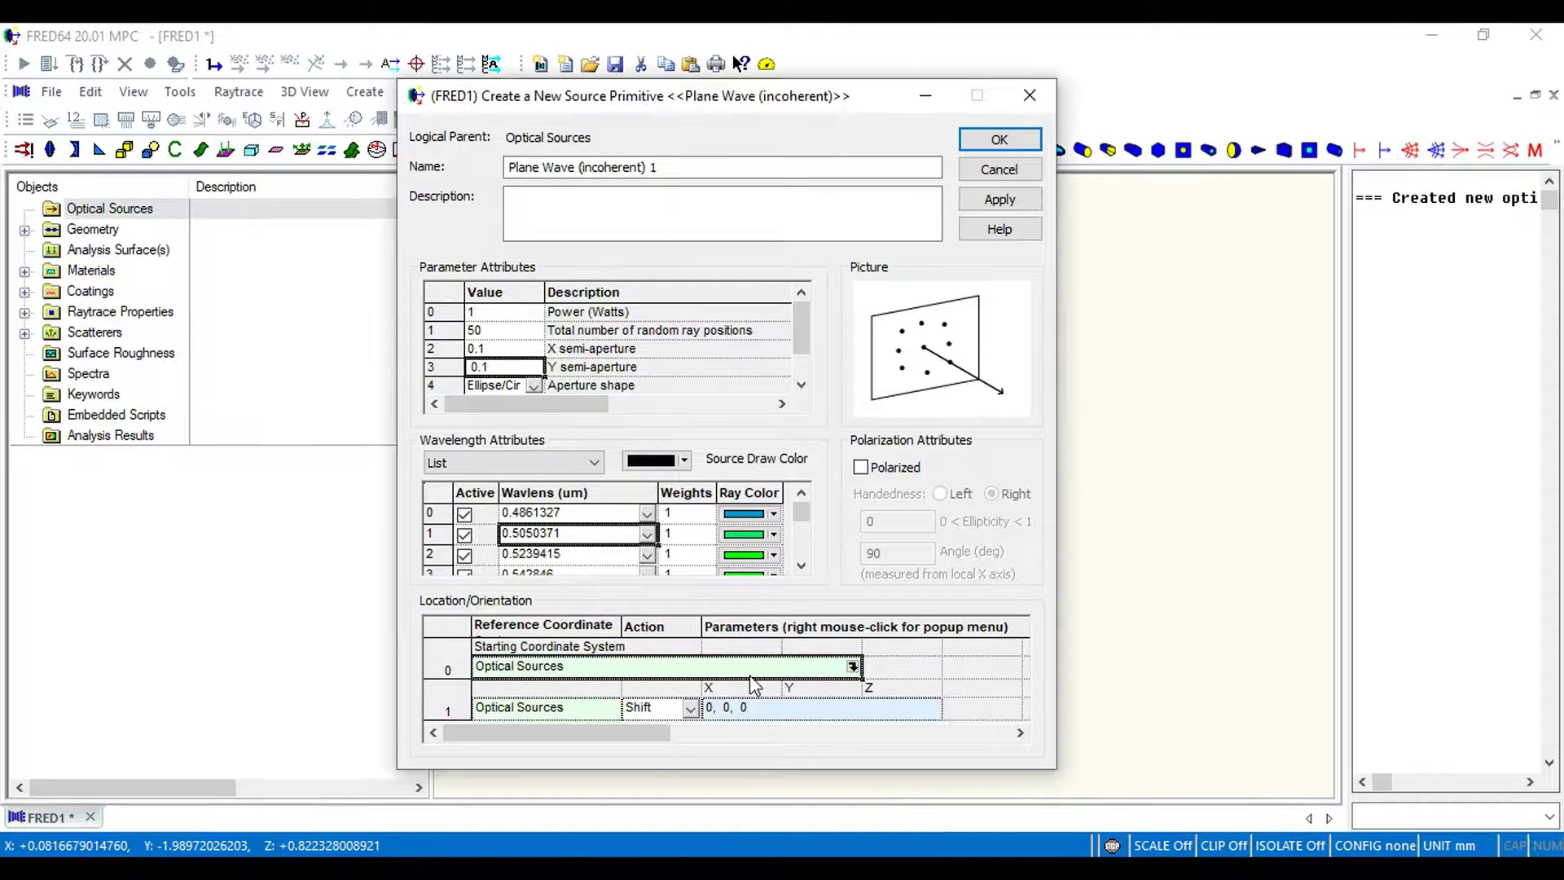
pyautogui.click(687, 709)
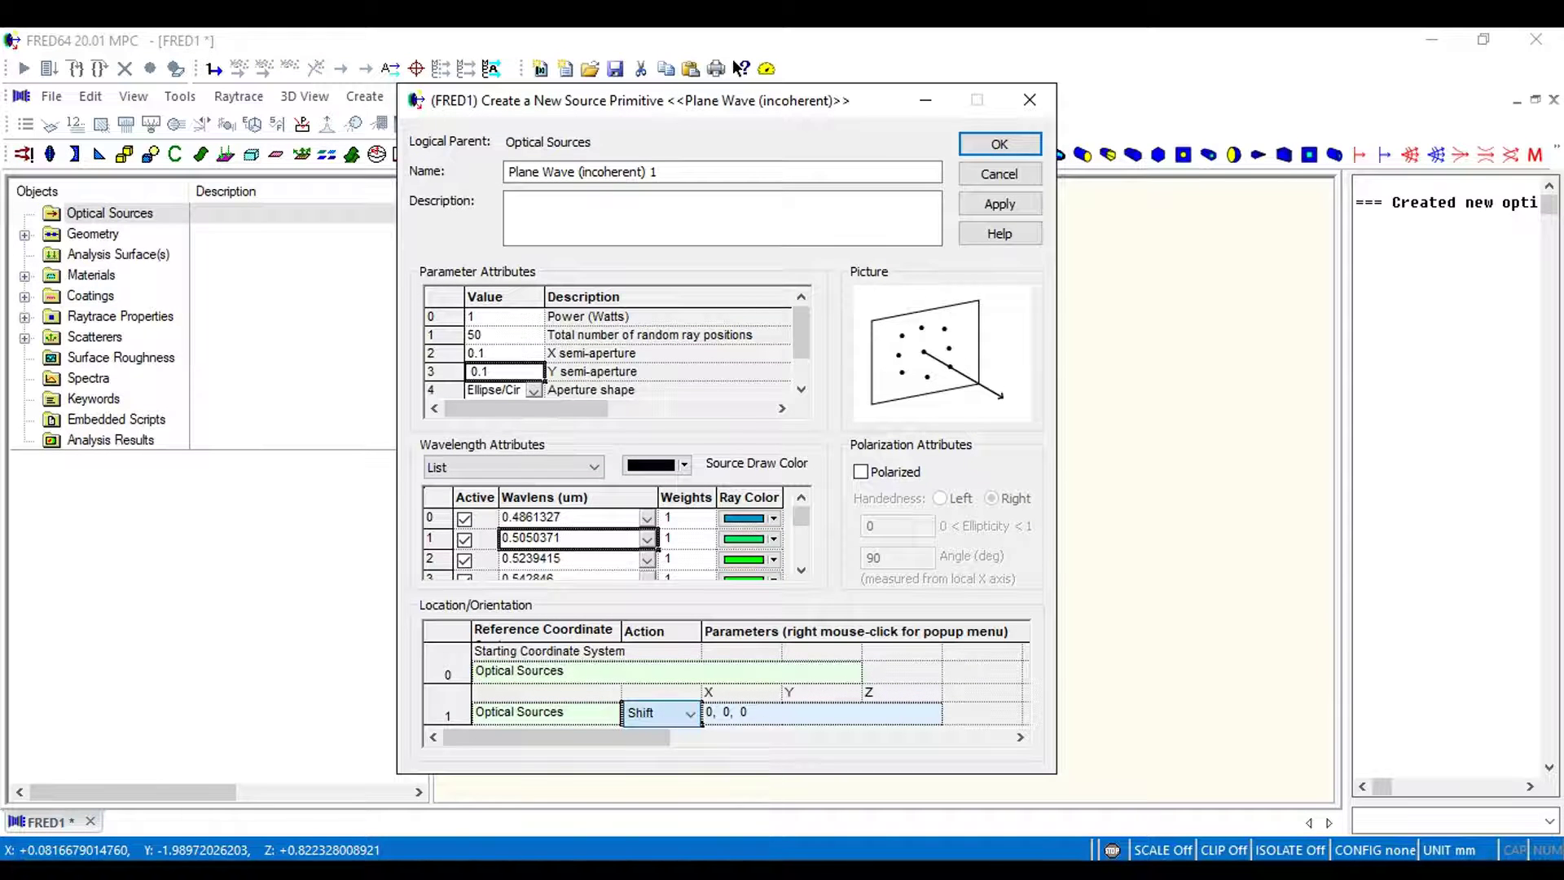
pyautogui.click(675, 749)
pyautogui.click(719, 711)
pyautogui.press('BackSpace')
# Append a shift of 0, 0.5, -2 after the source's rotation and create the source.
pyautogui.rightClick(597, 708)
pyautogui.click(641, 700)
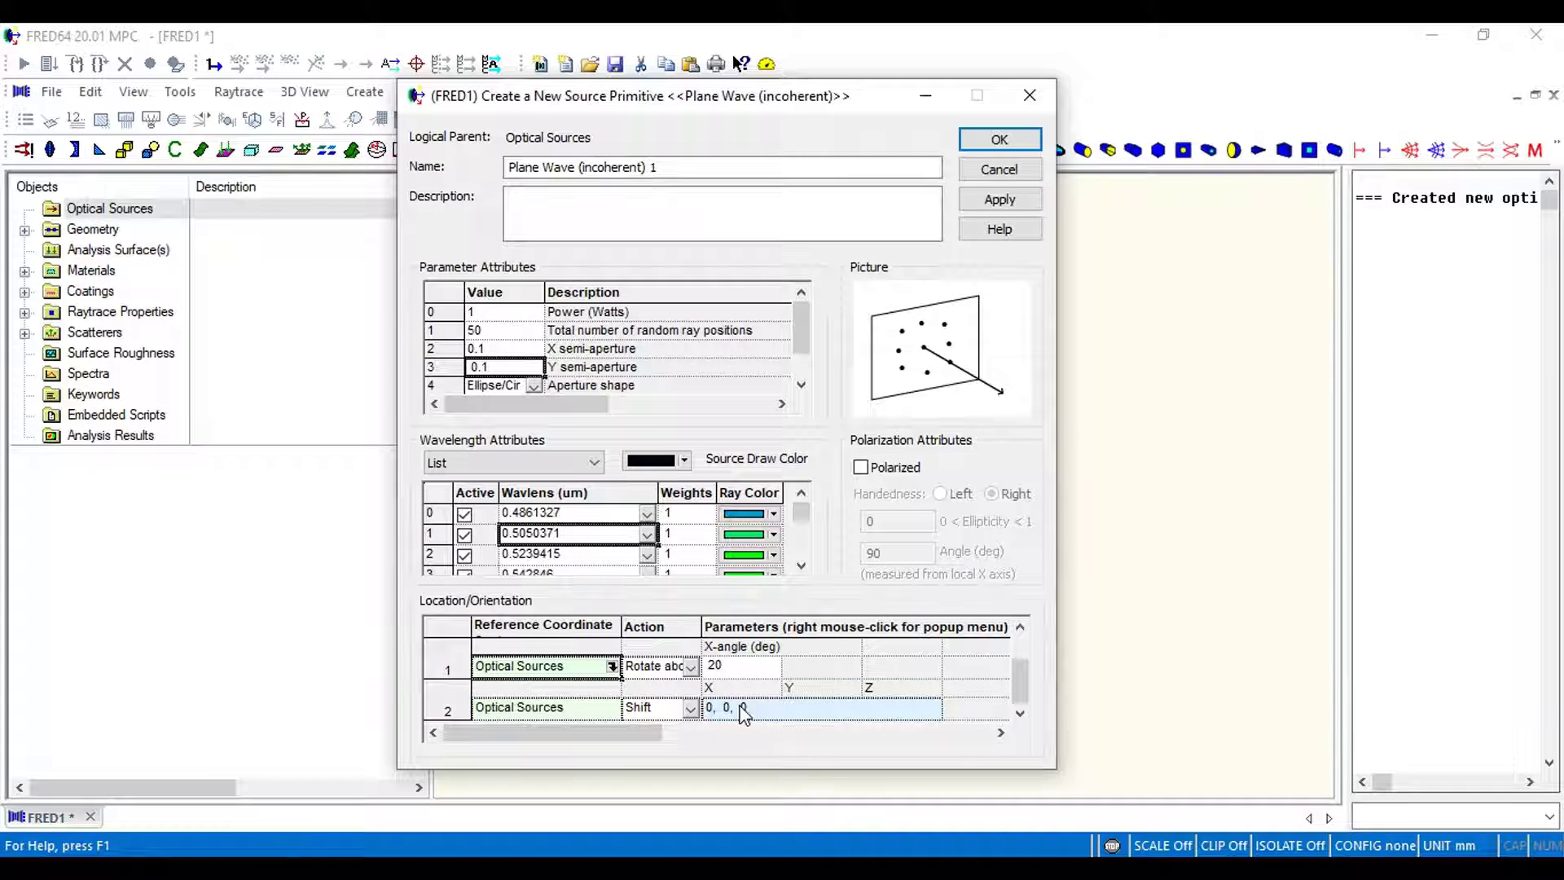
pyautogui.click(736, 708)
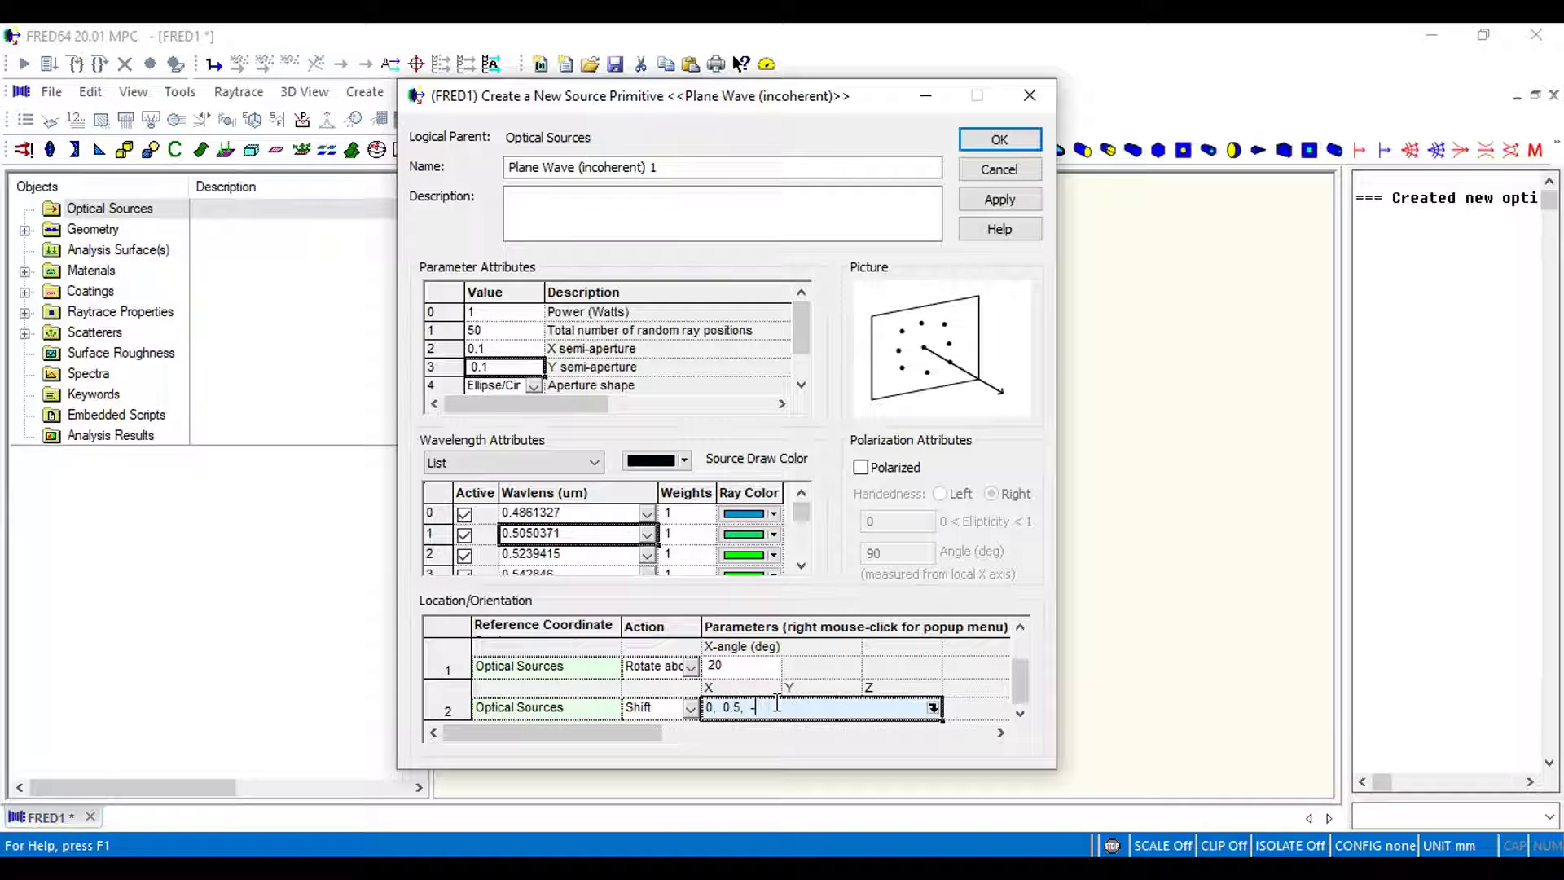
pyautogui.write('2')
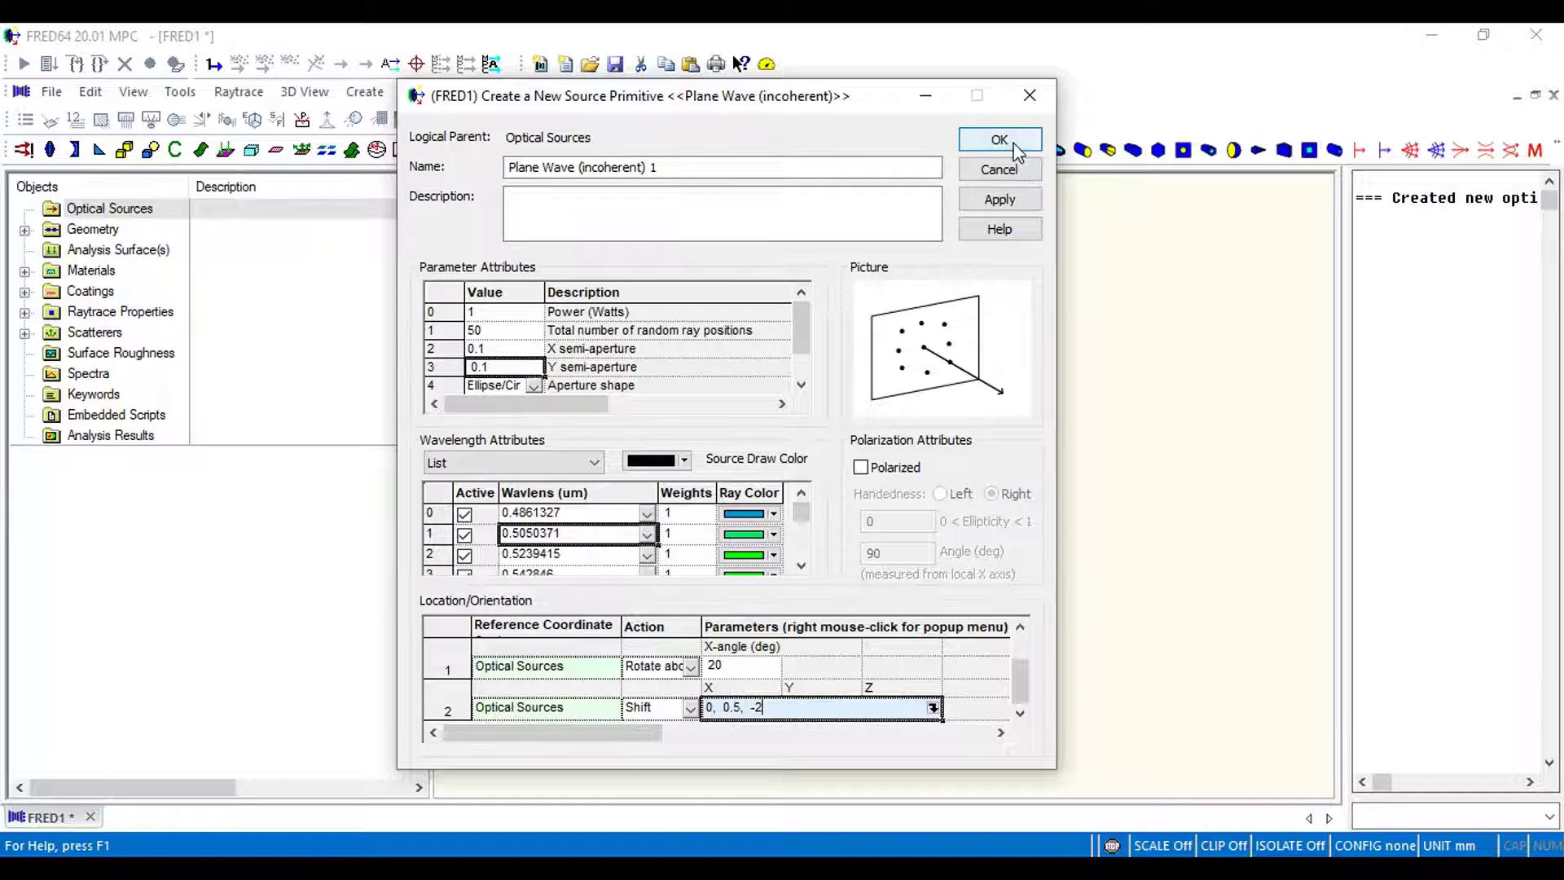
pyautogui.click(1000, 140)
pyautogui.moveTo(995, 489)
pyautogui.mouseDown()
pyautogui.moveTo(1145, 489)
pyautogui.moveTo(998, 500)
pyautogui.mouseUp()
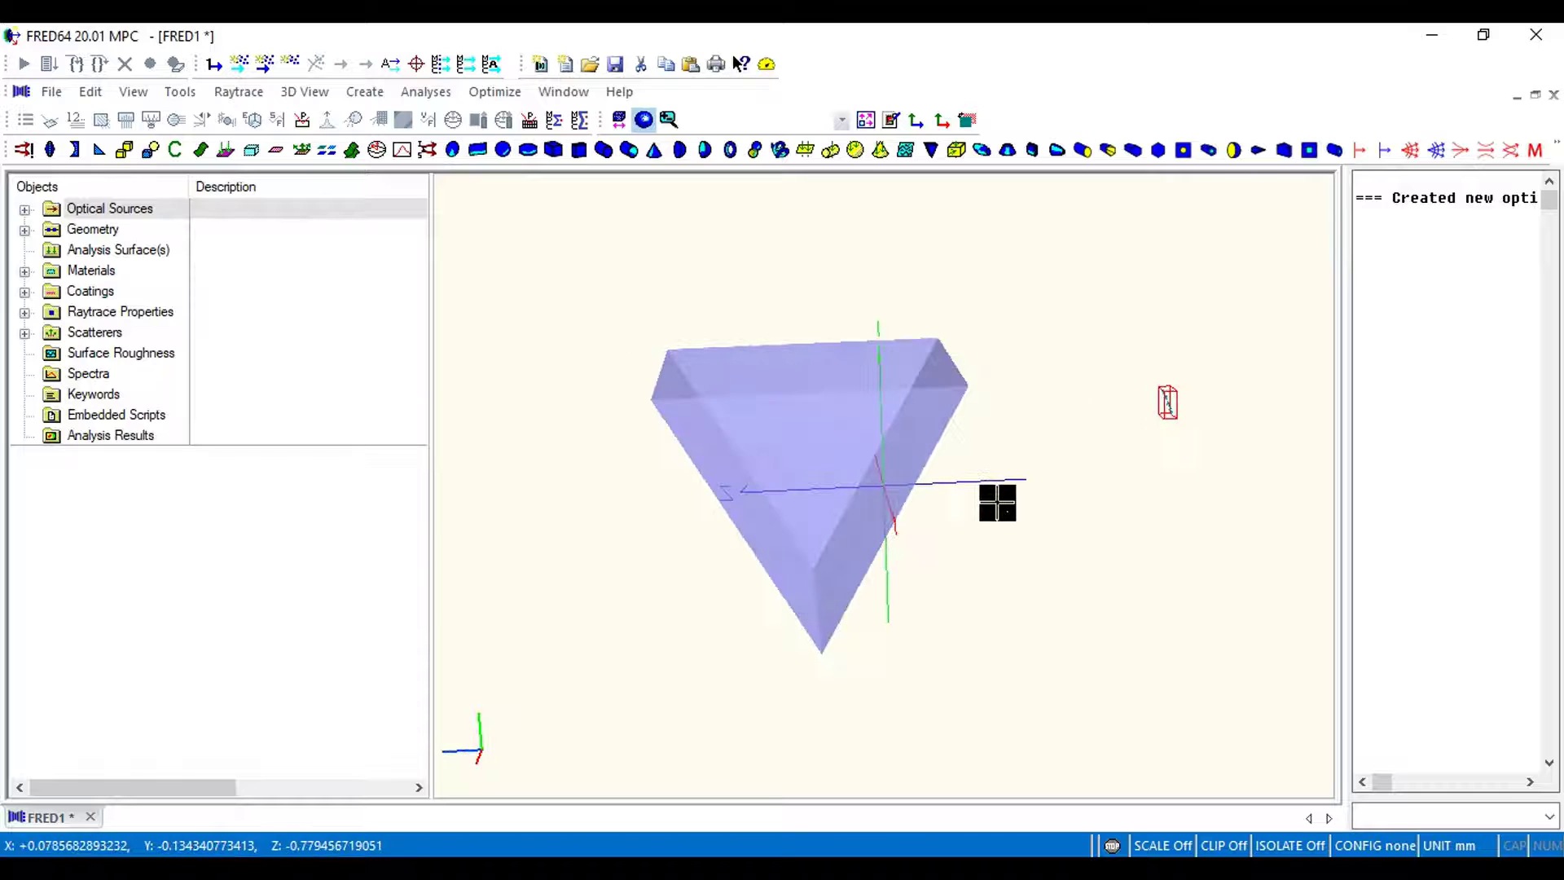
# Add a plane element primitive to the geometry, shifted to 0, 0, 3, and fit the whole system in the 3D view.
pyautogui.rightClick(95, 231)
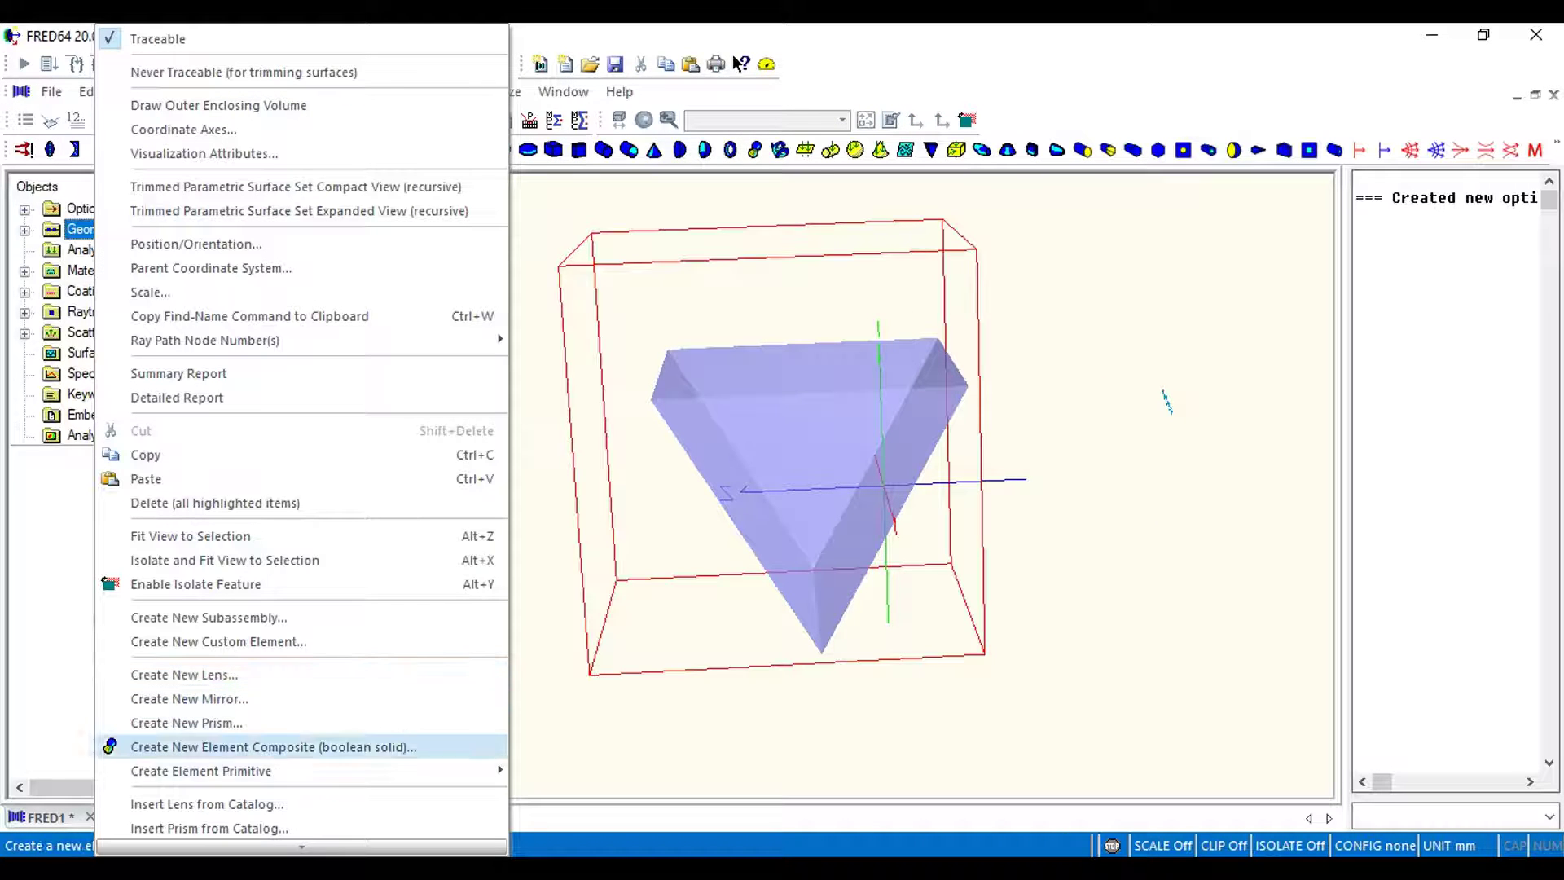
pyautogui.moveTo(202, 772)
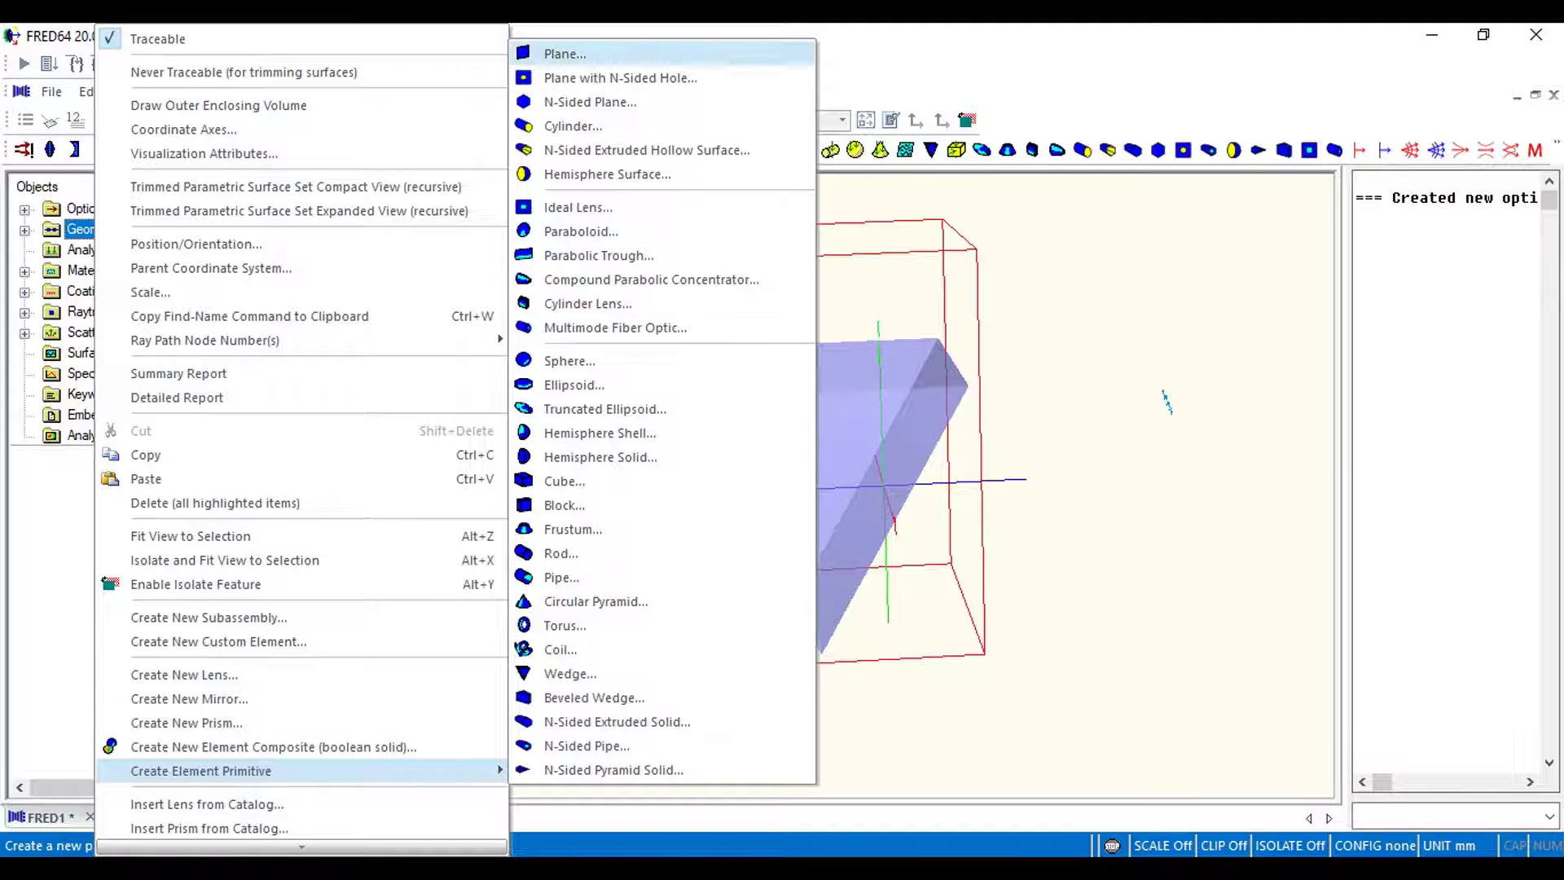
pyautogui.click(565, 54)
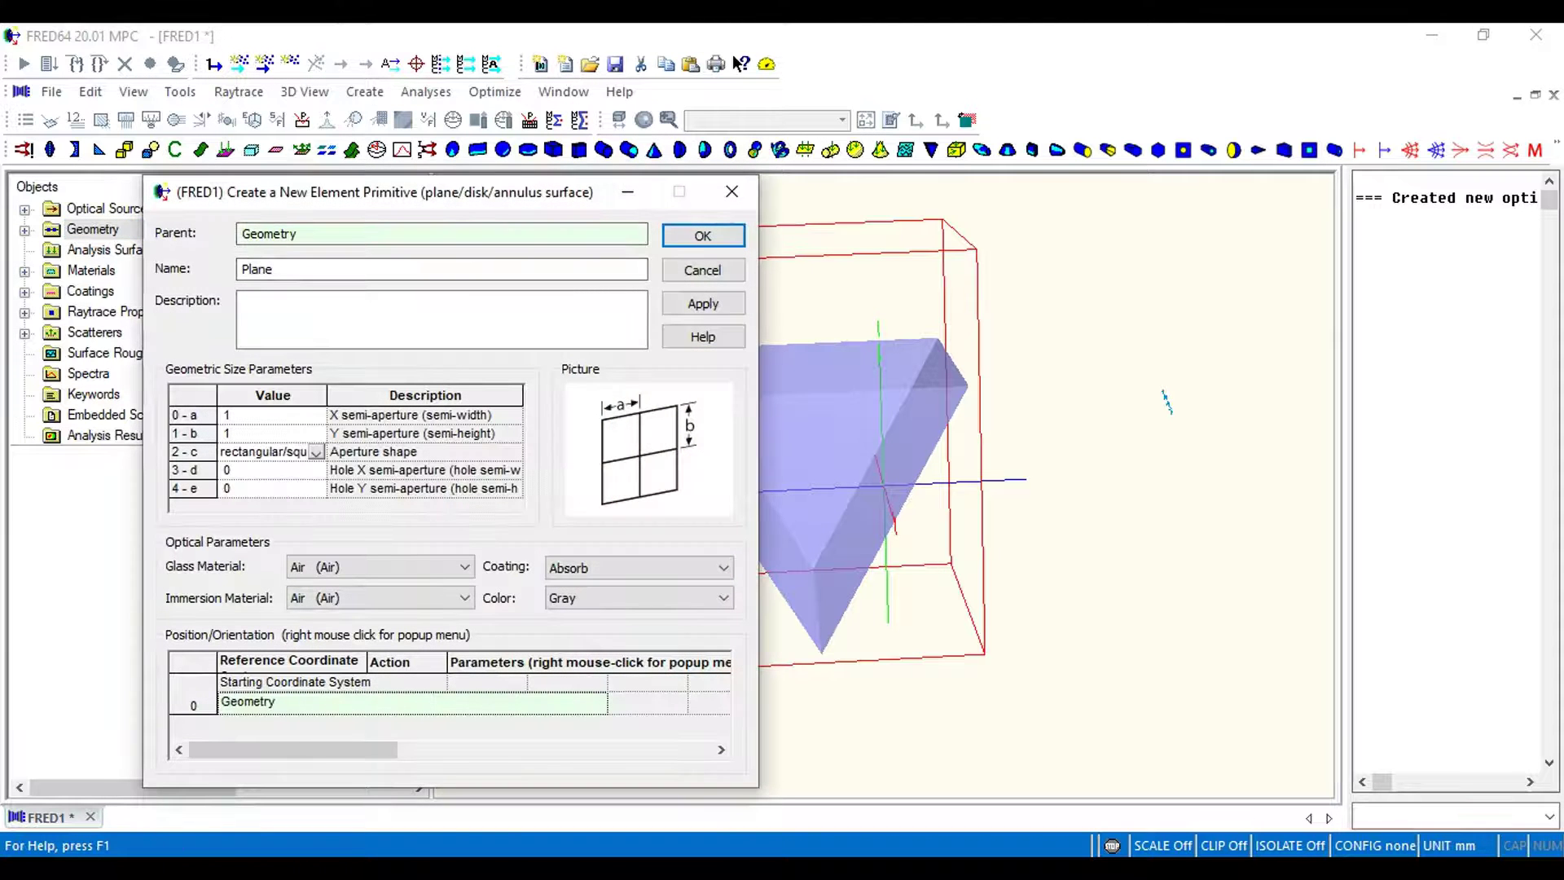
pyautogui.rightClick(499, 703)
pyautogui.click(524, 702)
pyautogui.scroll(-1, 523, 705)
pyautogui.click(518, 725)
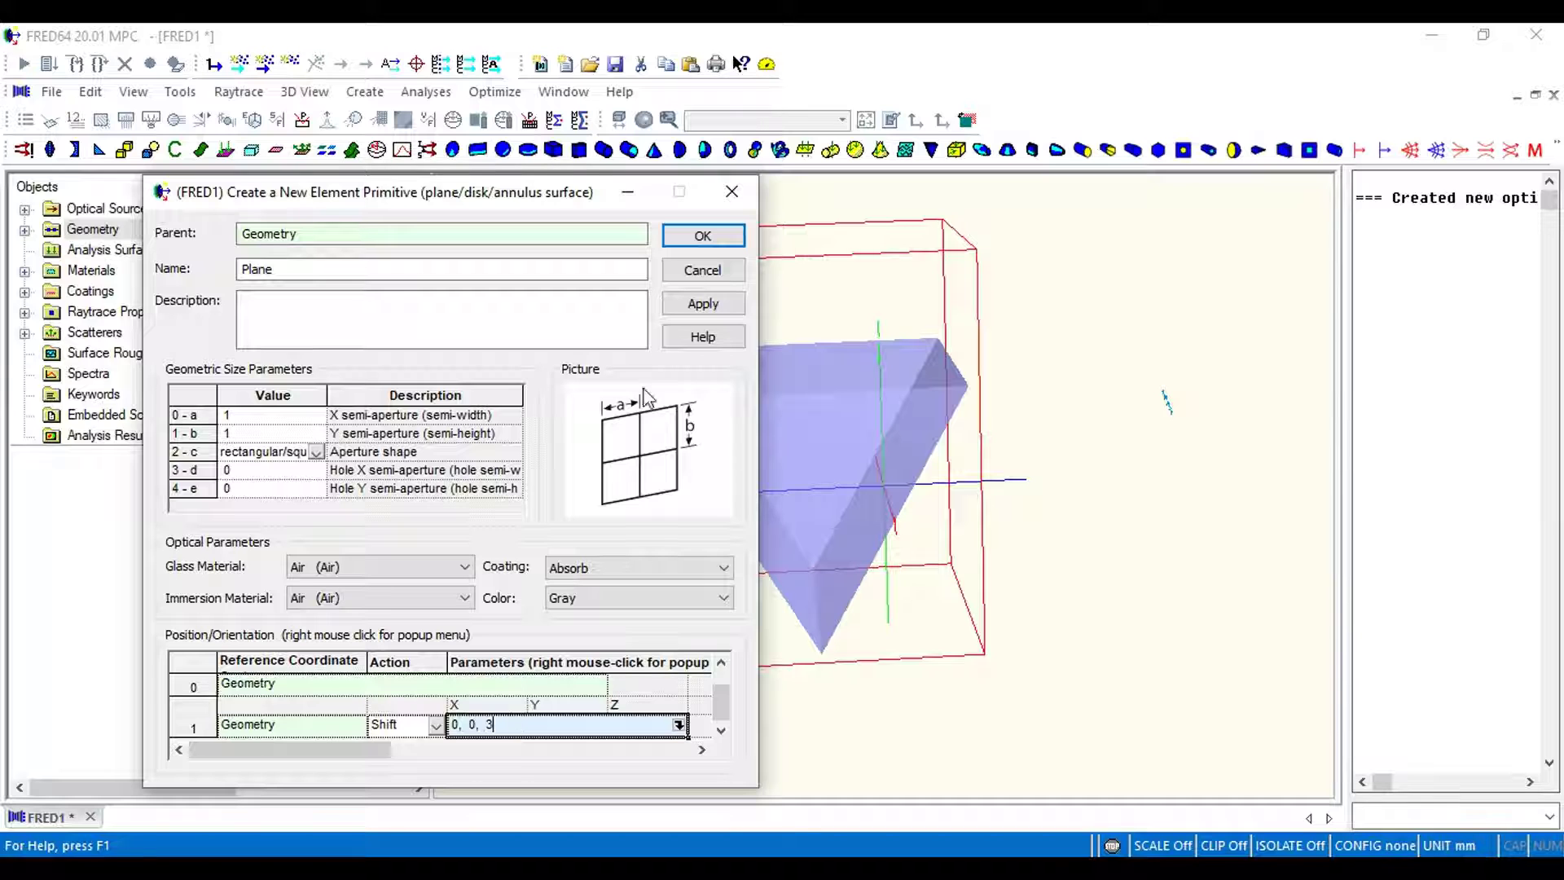
pyautogui.click(703, 236)
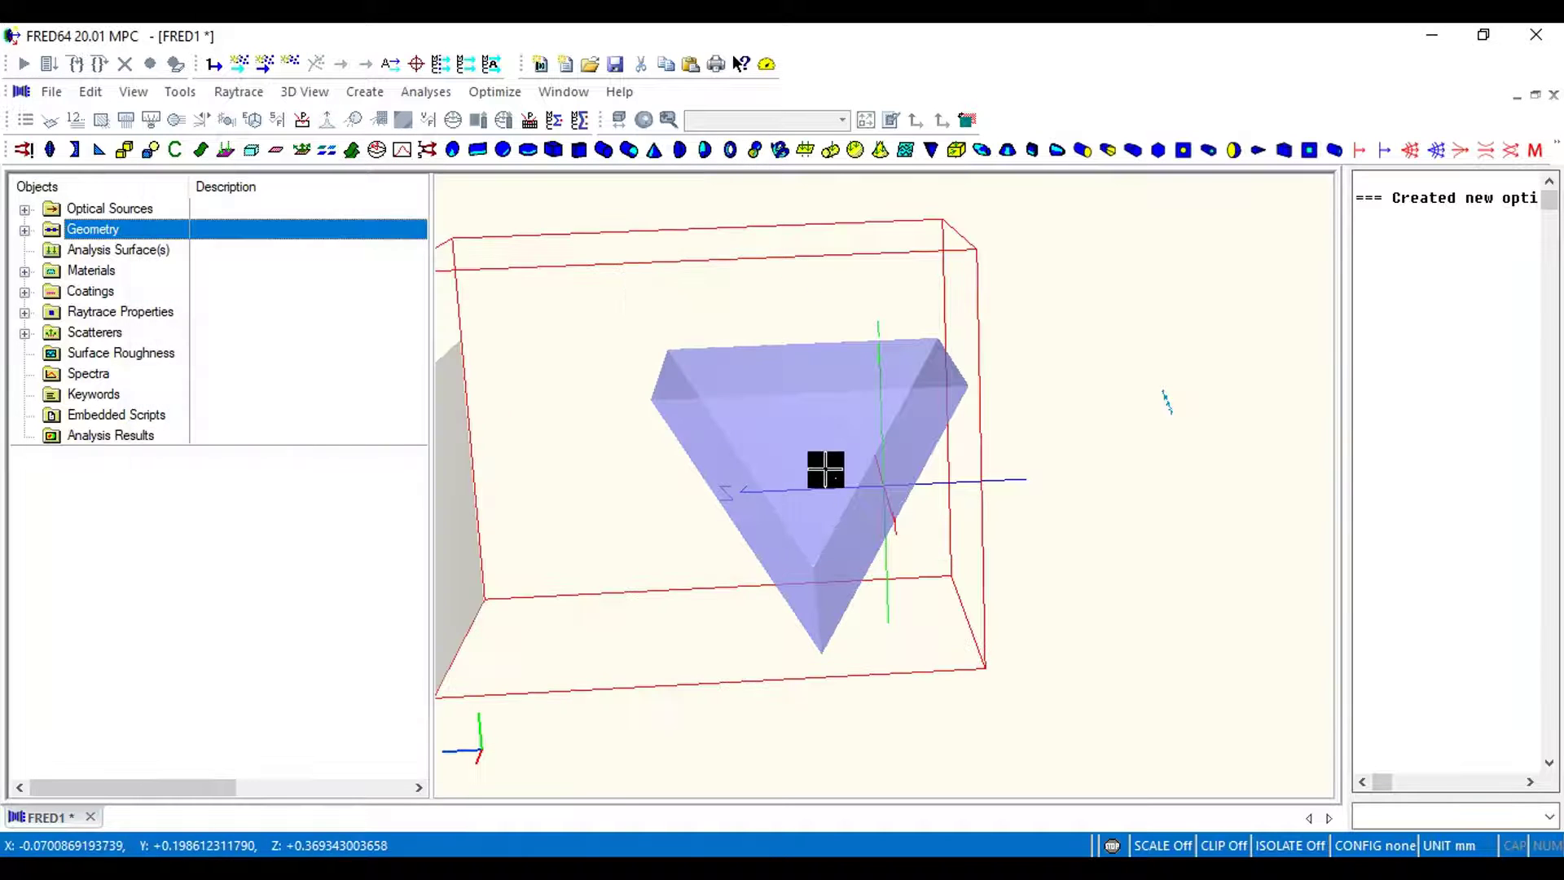
pyautogui.click(870, 123)
pyautogui.moveTo(1062, 513); pyautogui.dragTo(998, 493)
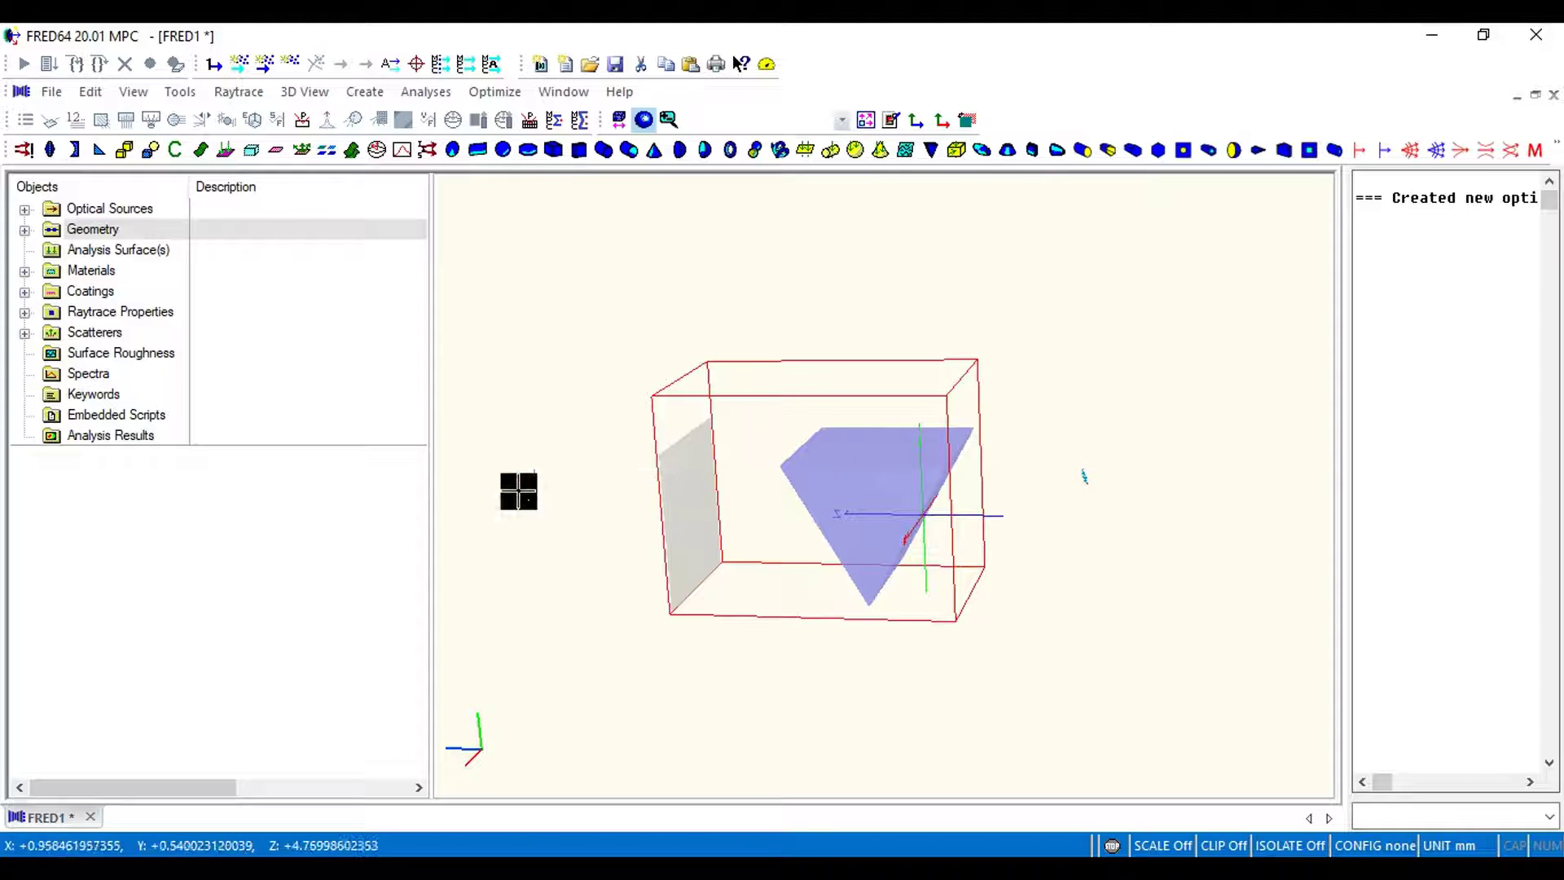
# Auto-create and attach an analysis surface to the plane's surface.
pyautogui.click(25, 232)
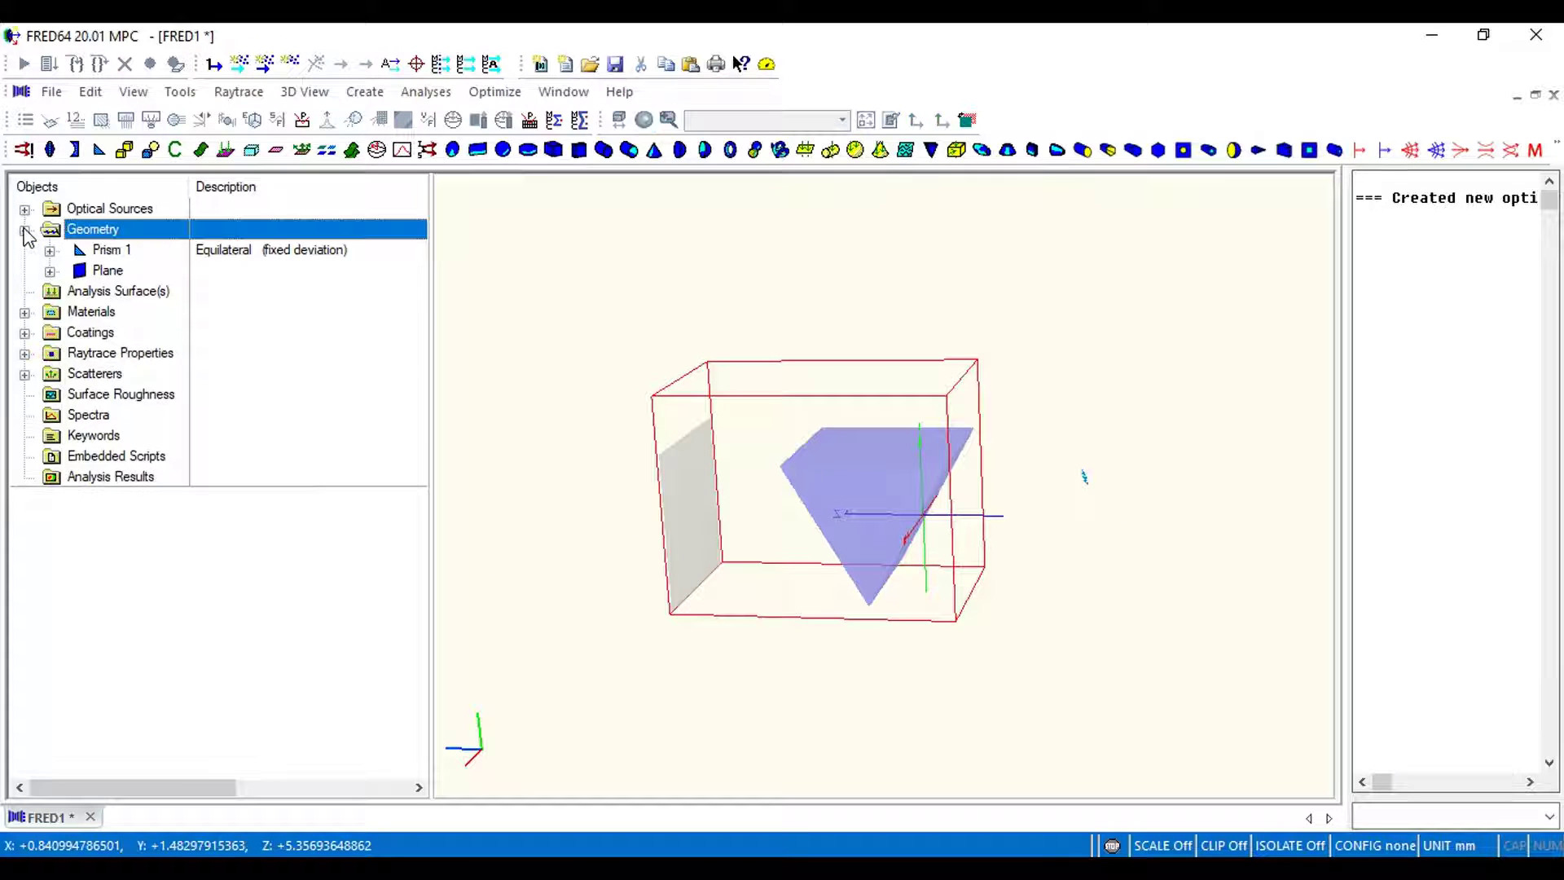
pyautogui.click(49, 271)
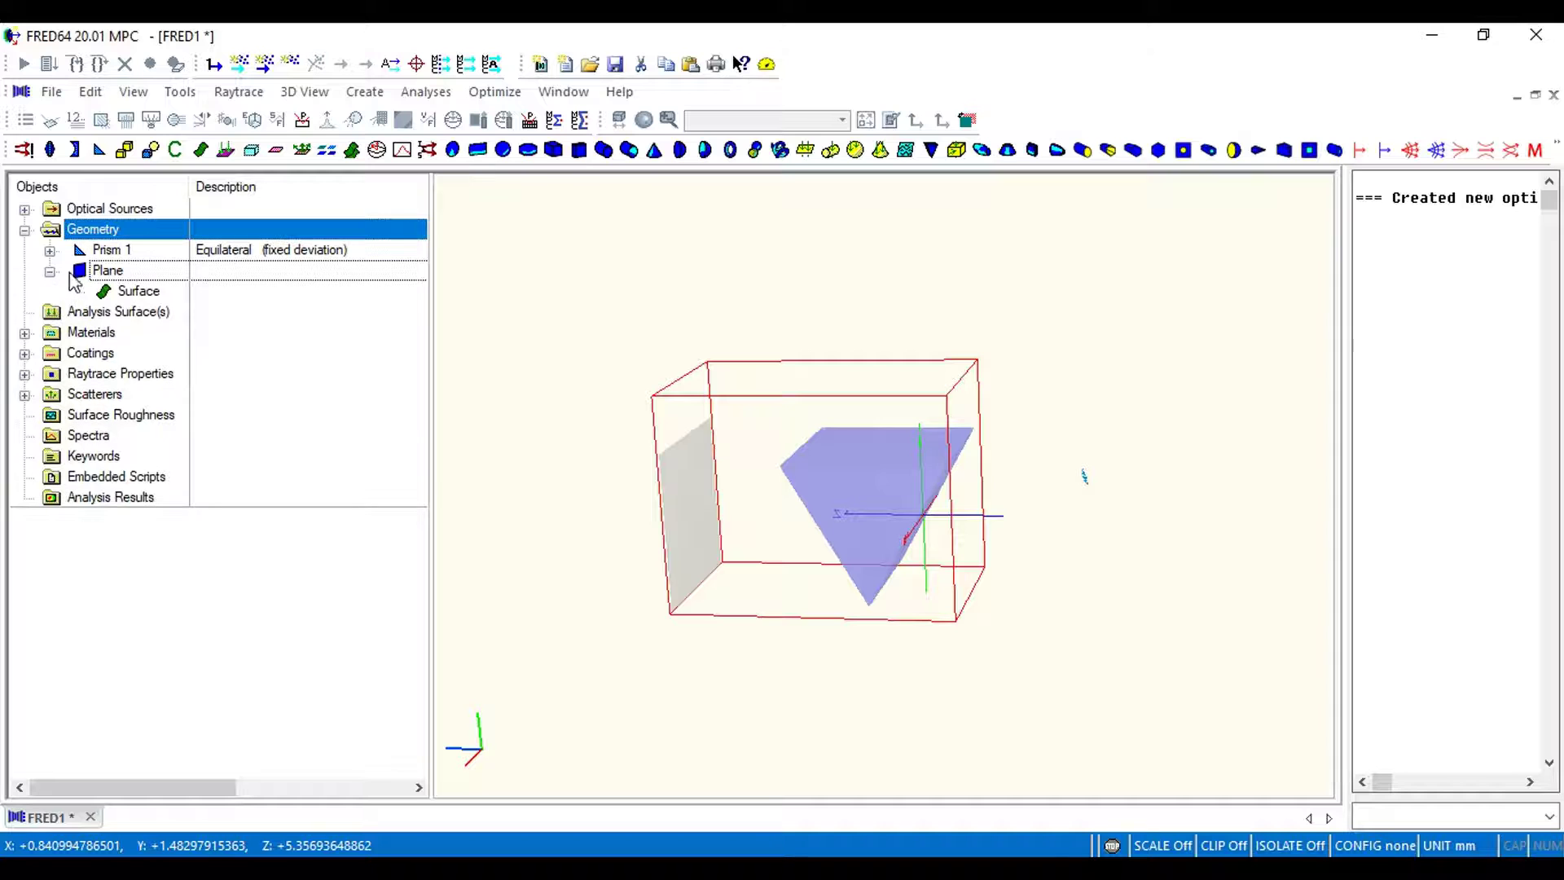
pyautogui.rightClick(135, 294)
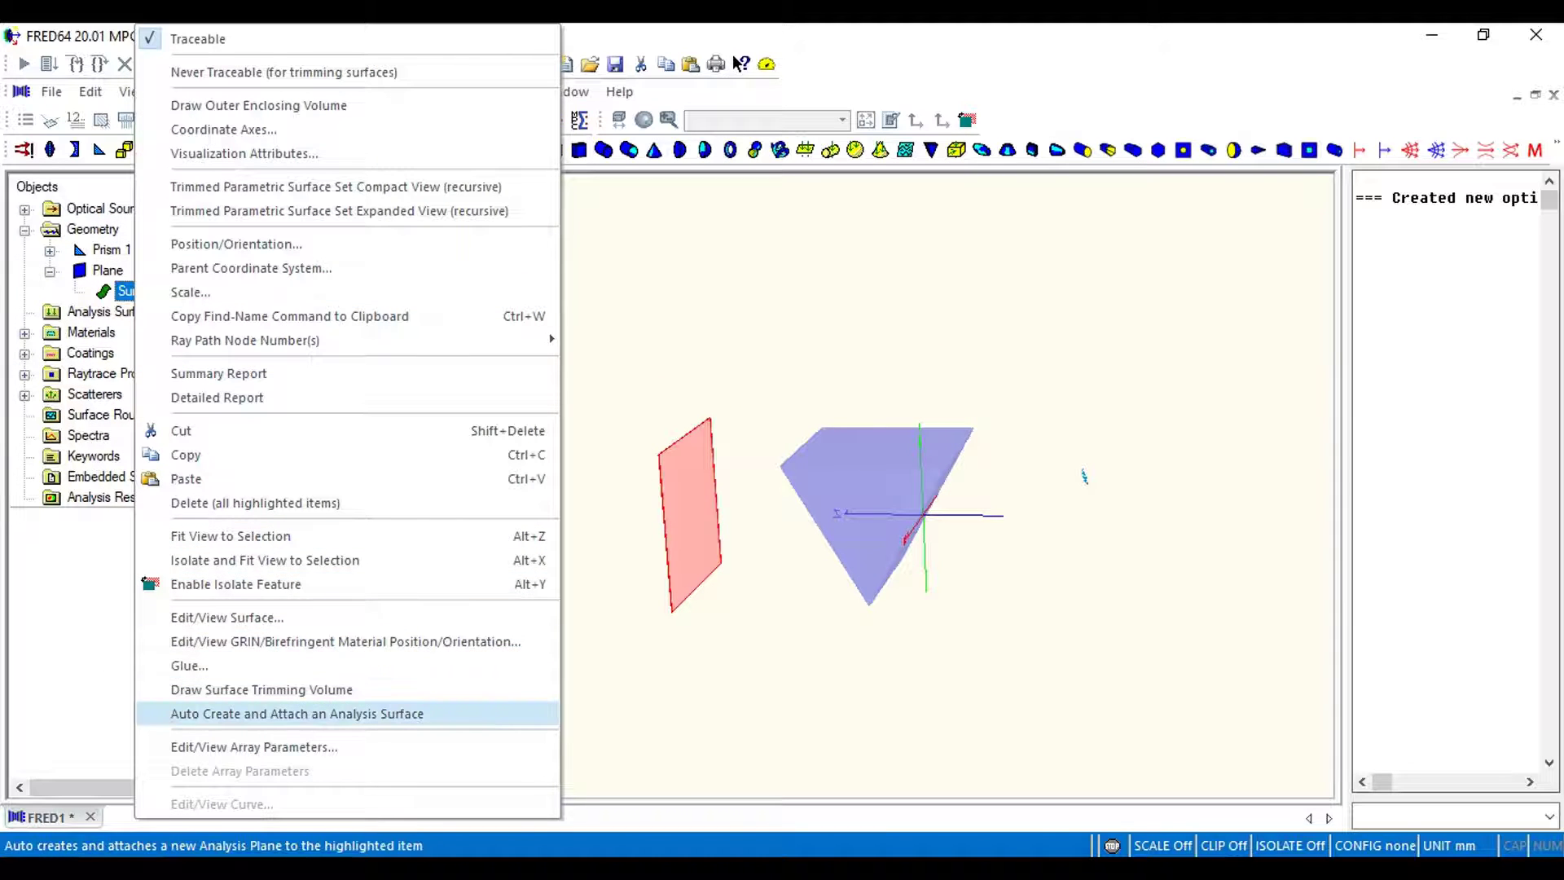
pyautogui.click(285, 713)
pyautogui.moveTo(758, 555); pyautogui.dragTo(705, 552)
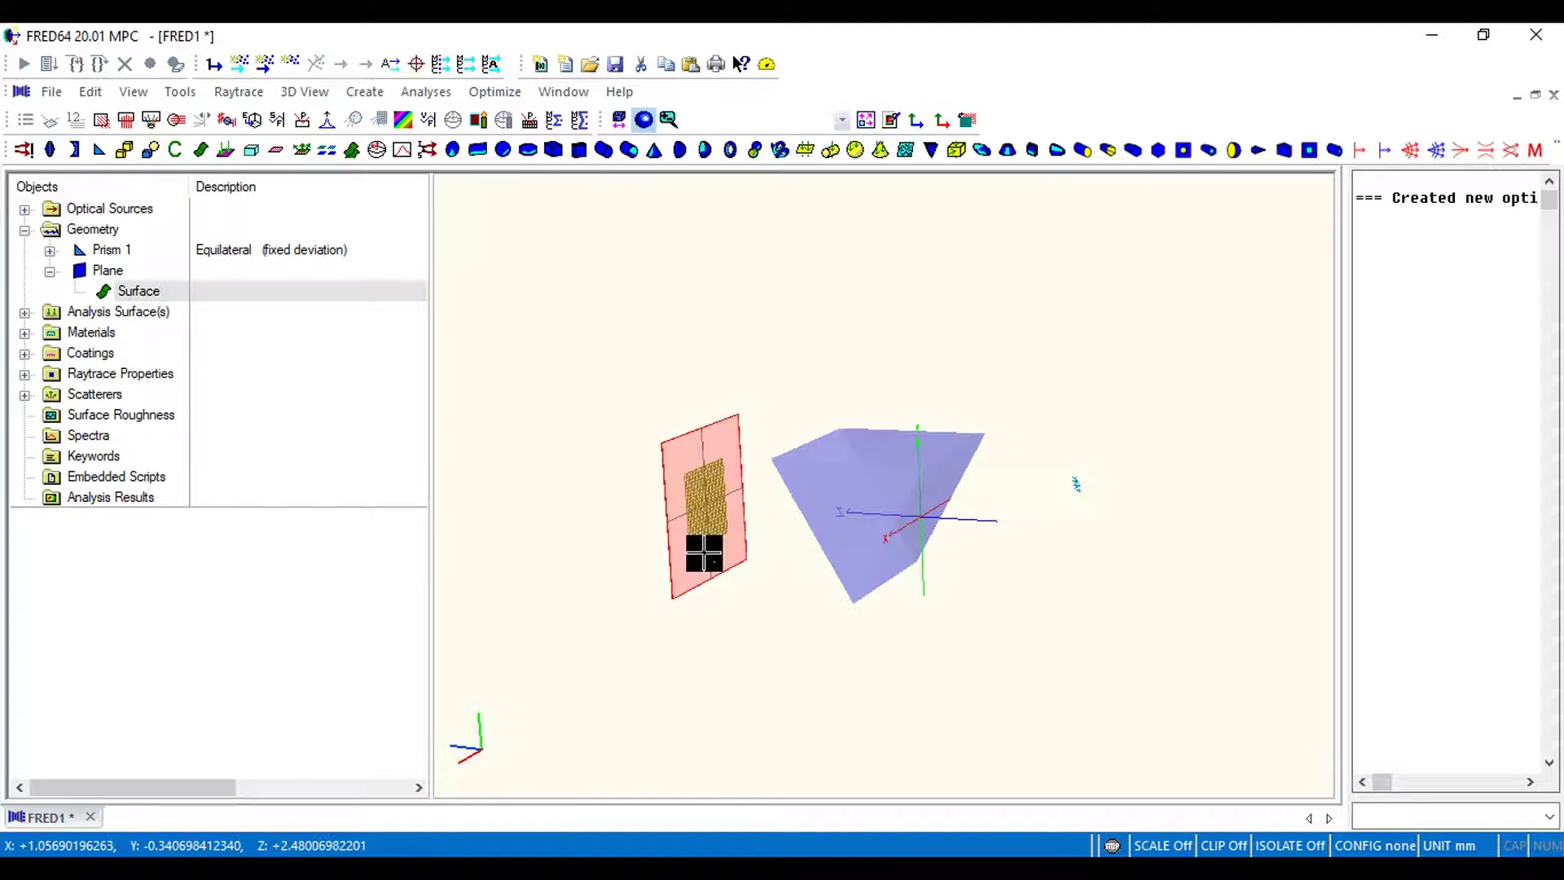
# Turn off autosizing to data for the Plane_Surface analysis surface and set its X range from -1 to 1.
pyautogui.click(24, 313)
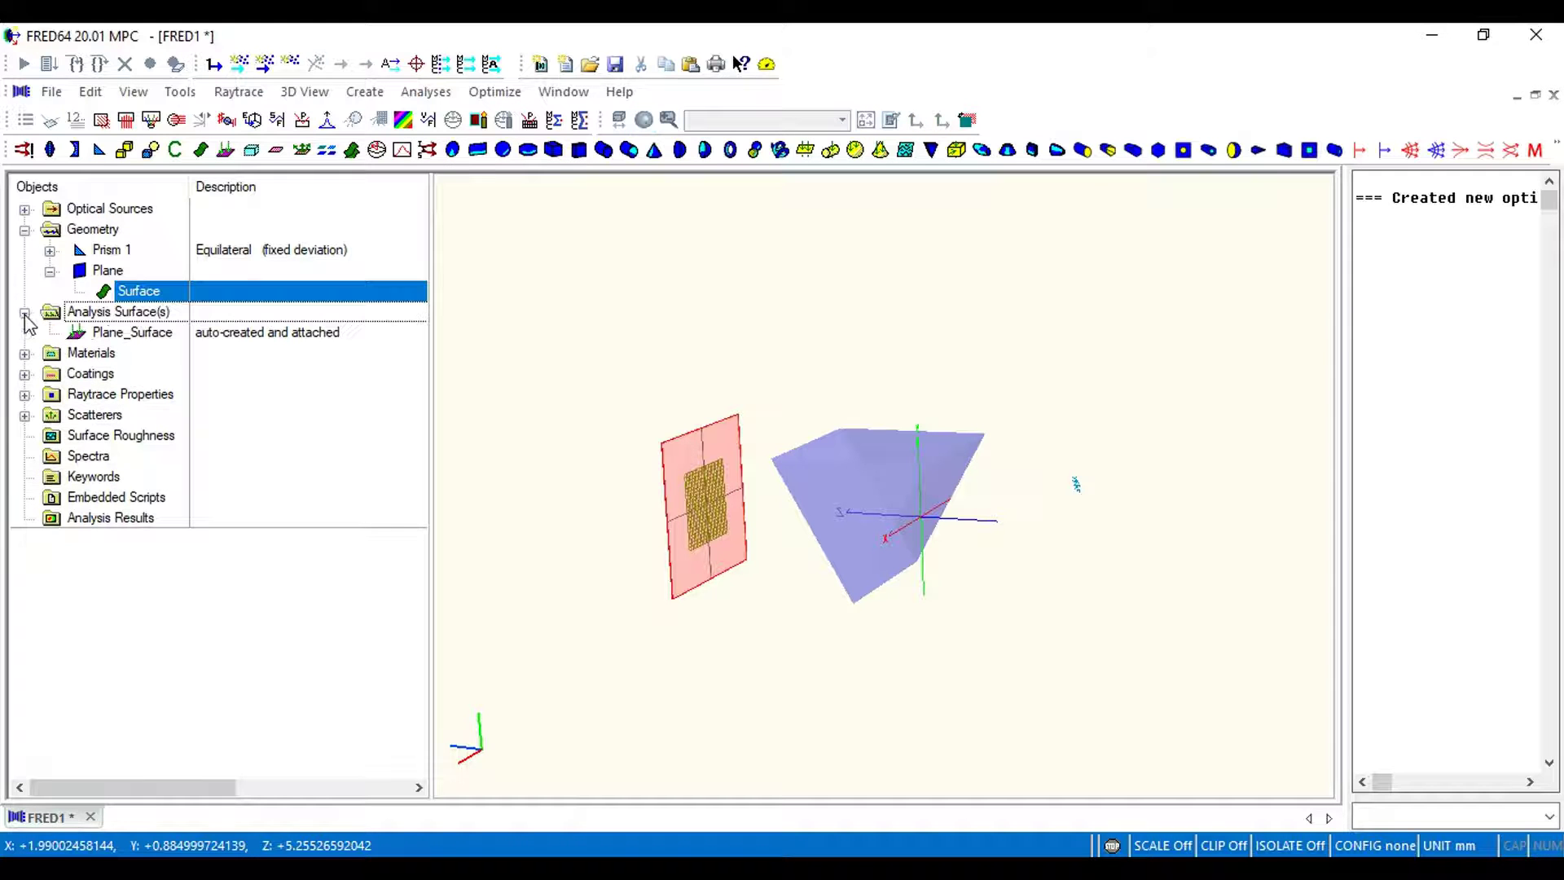
pyautogui.doubleClick(155, 333)
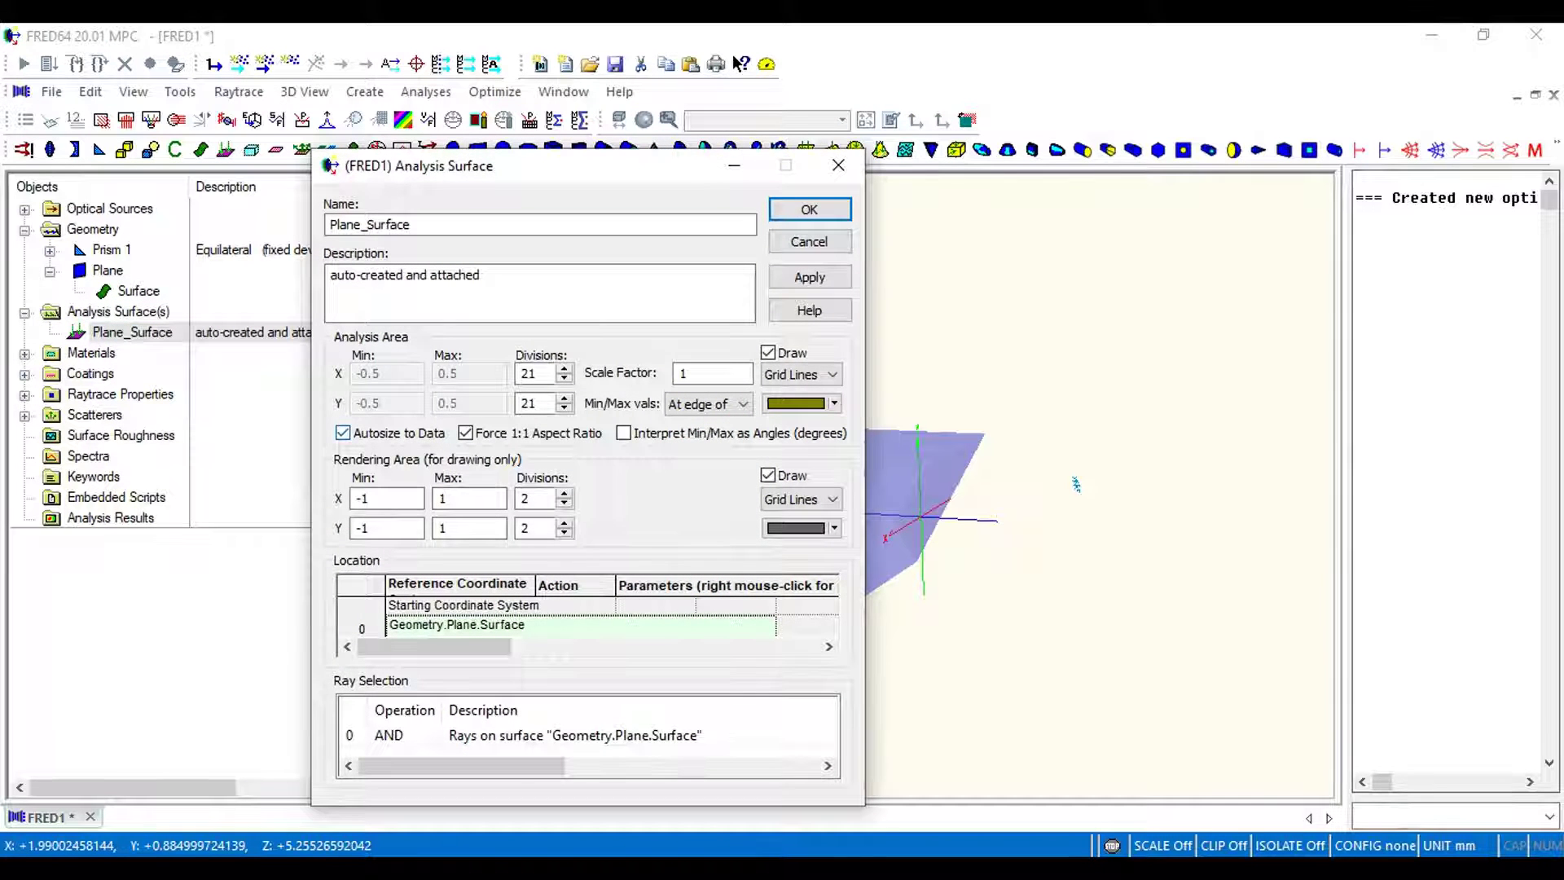
pyautogui.click(343, 433)
pyautogui.click(383, 374)
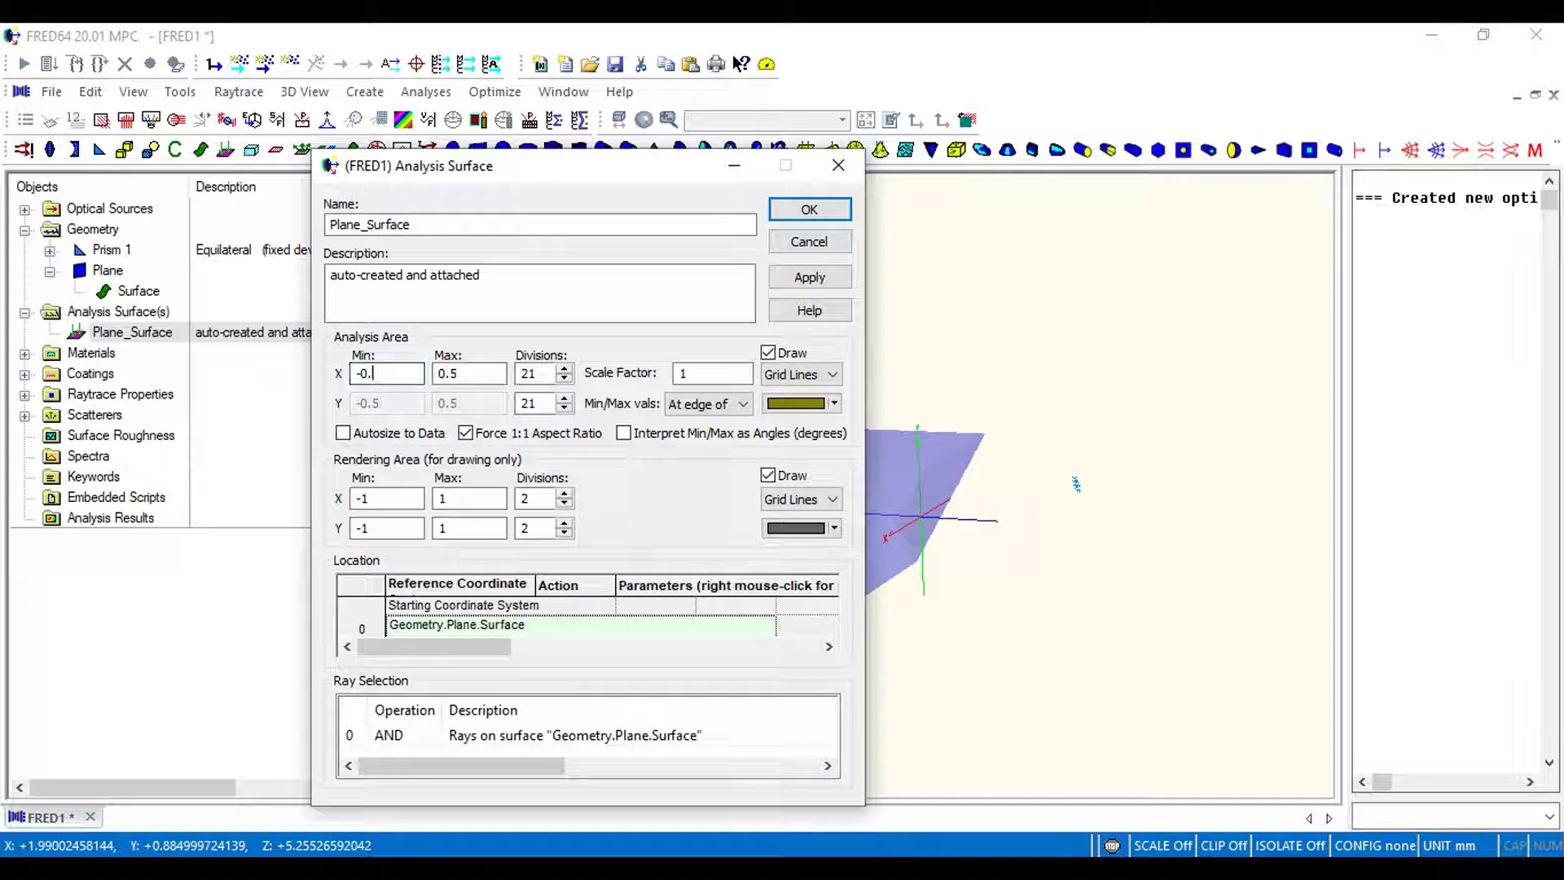
pyautogui.click(460, 374)
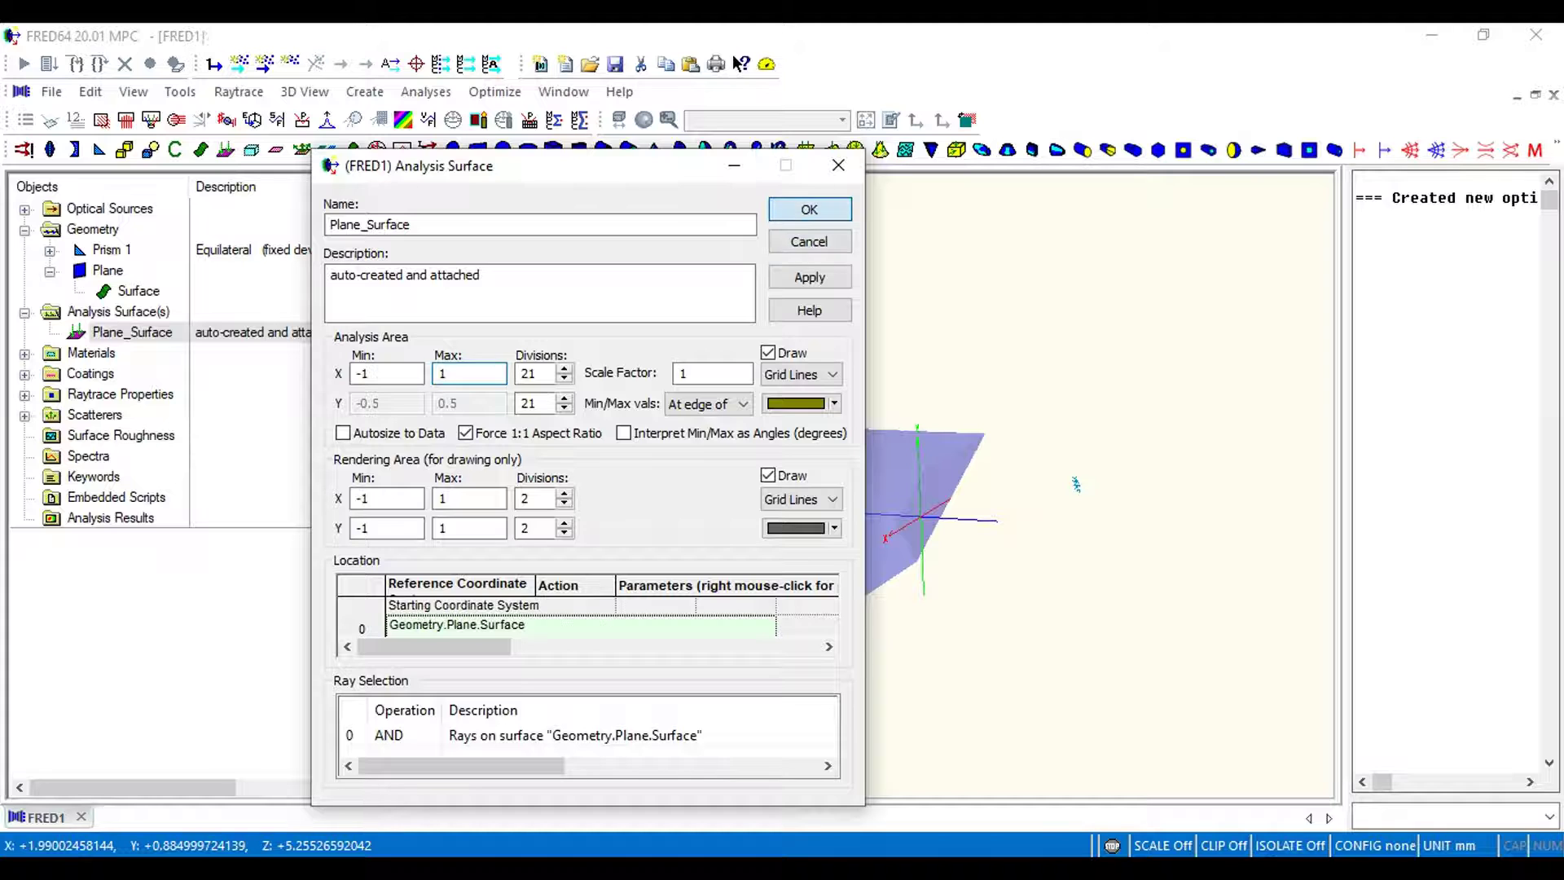
pyautogui.click(810, 210)
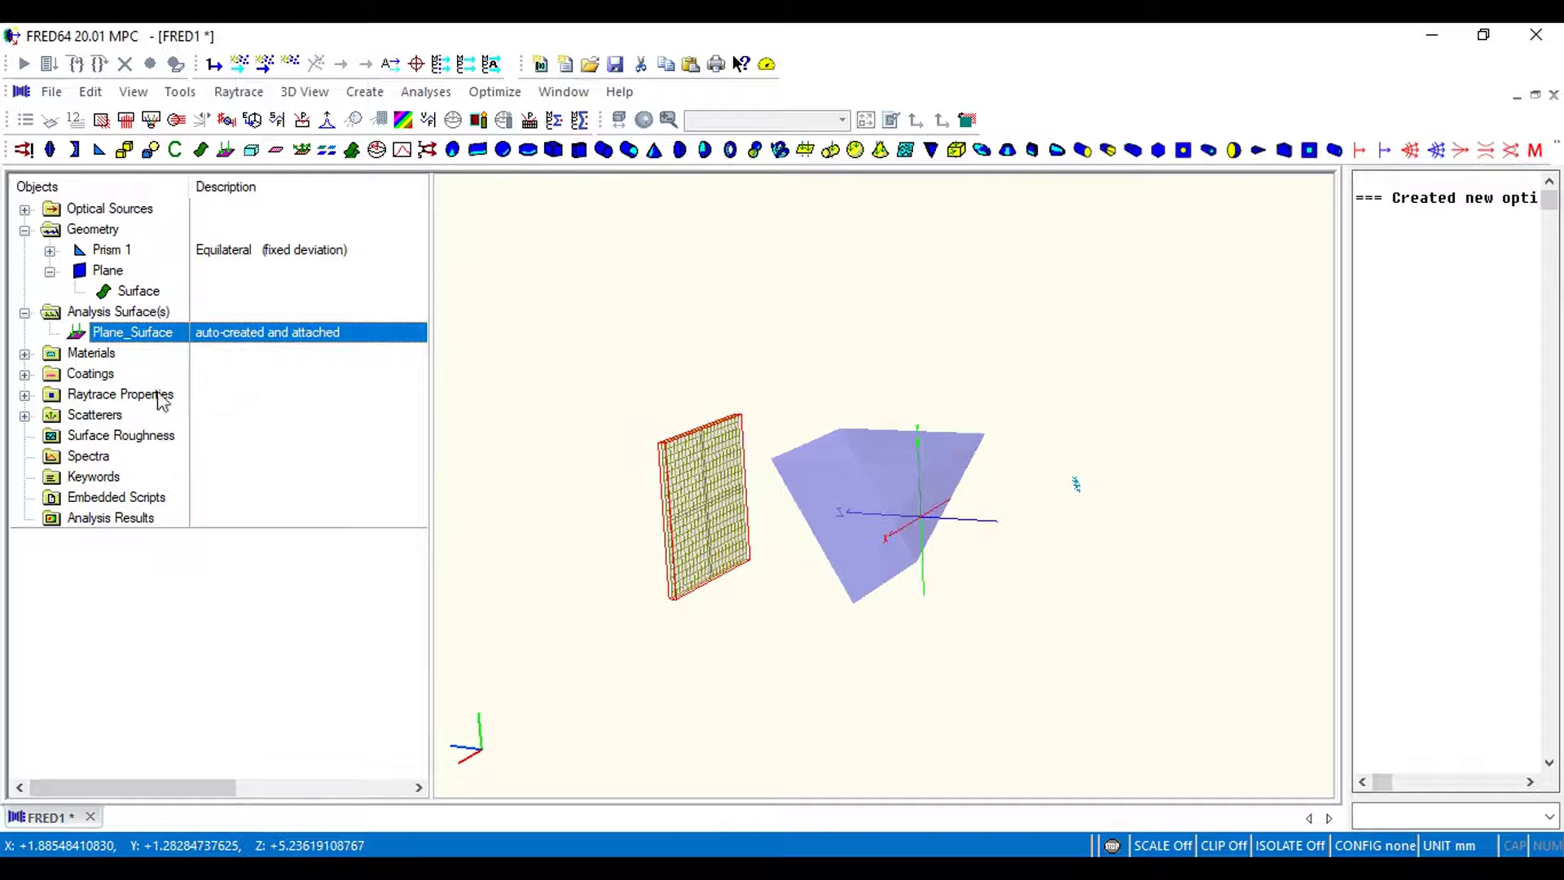
# Start a new sampled material with a refractive index of 1.7 at a wavelength of 0.4 um.
pyautogui.rightClick(93, 355)
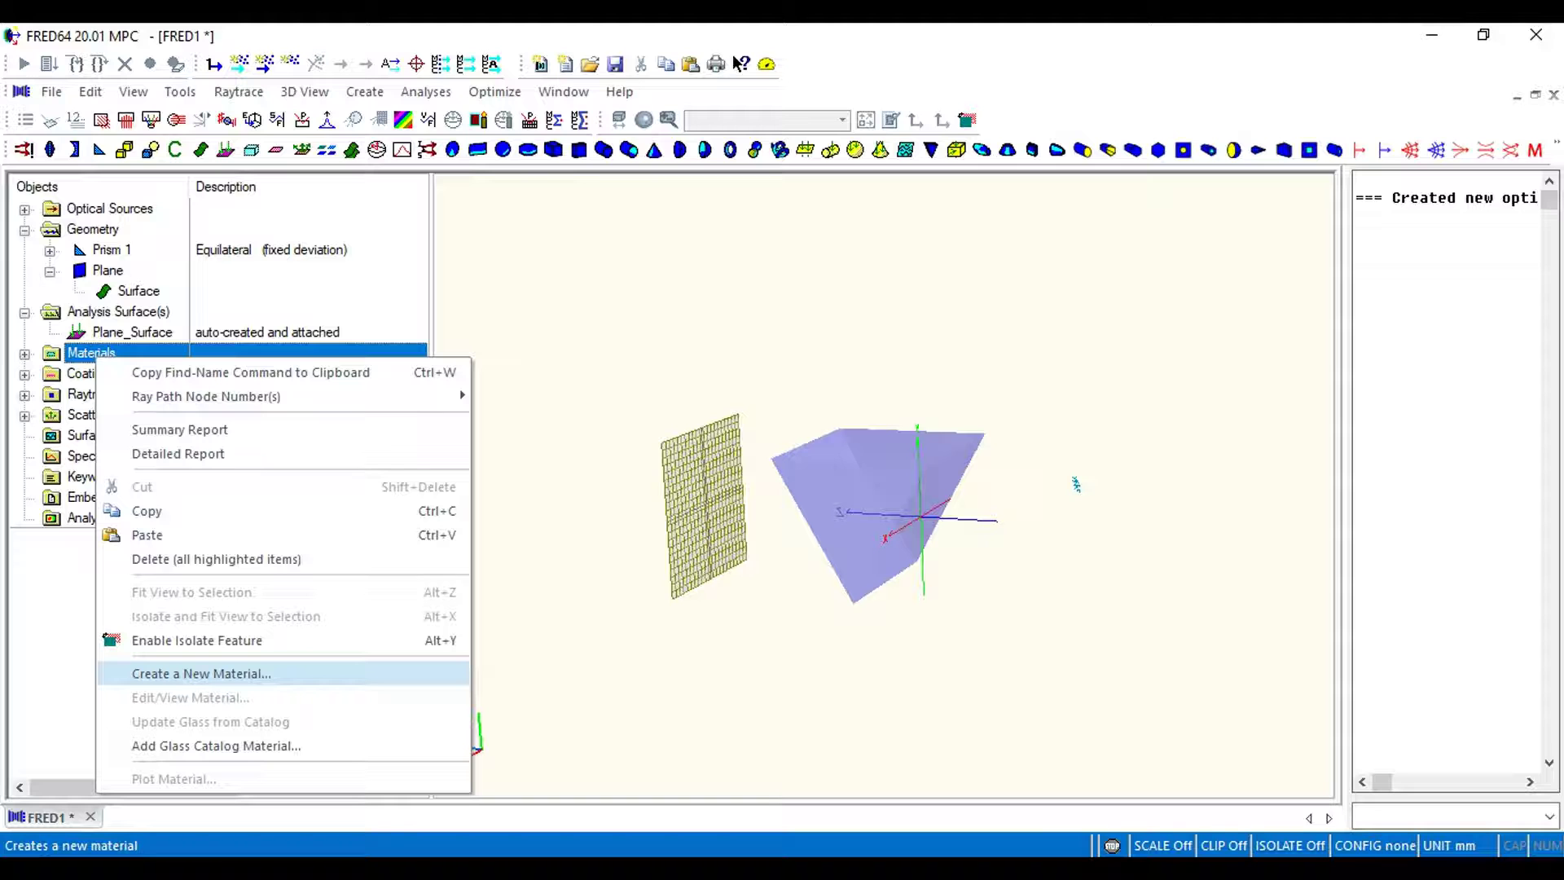
pyautogui.click(231, 675)
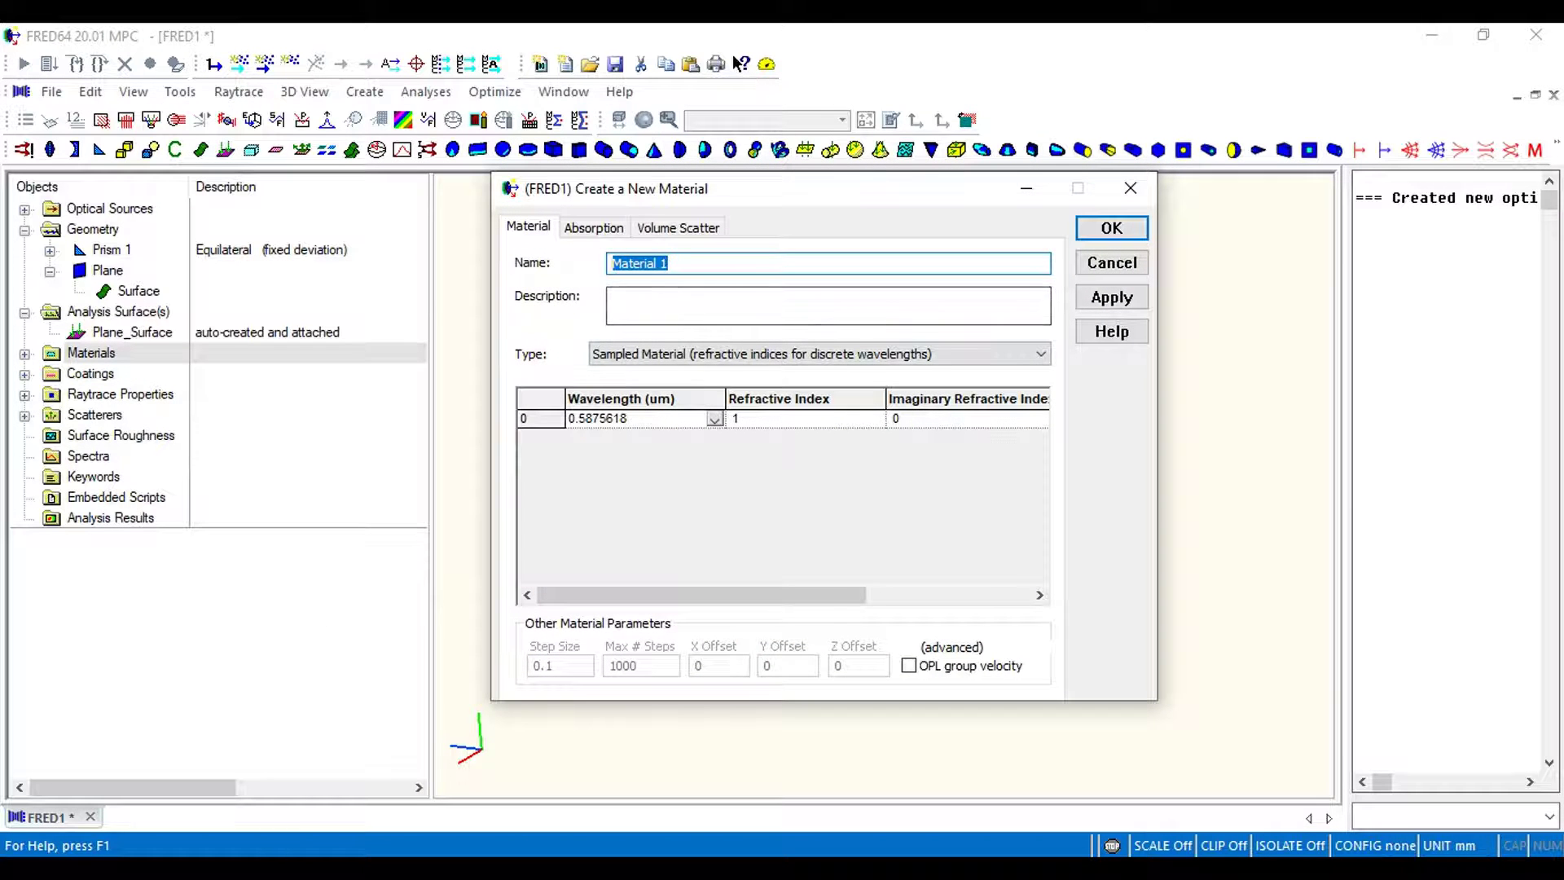
pyautogui.doubleClick(613, 419)
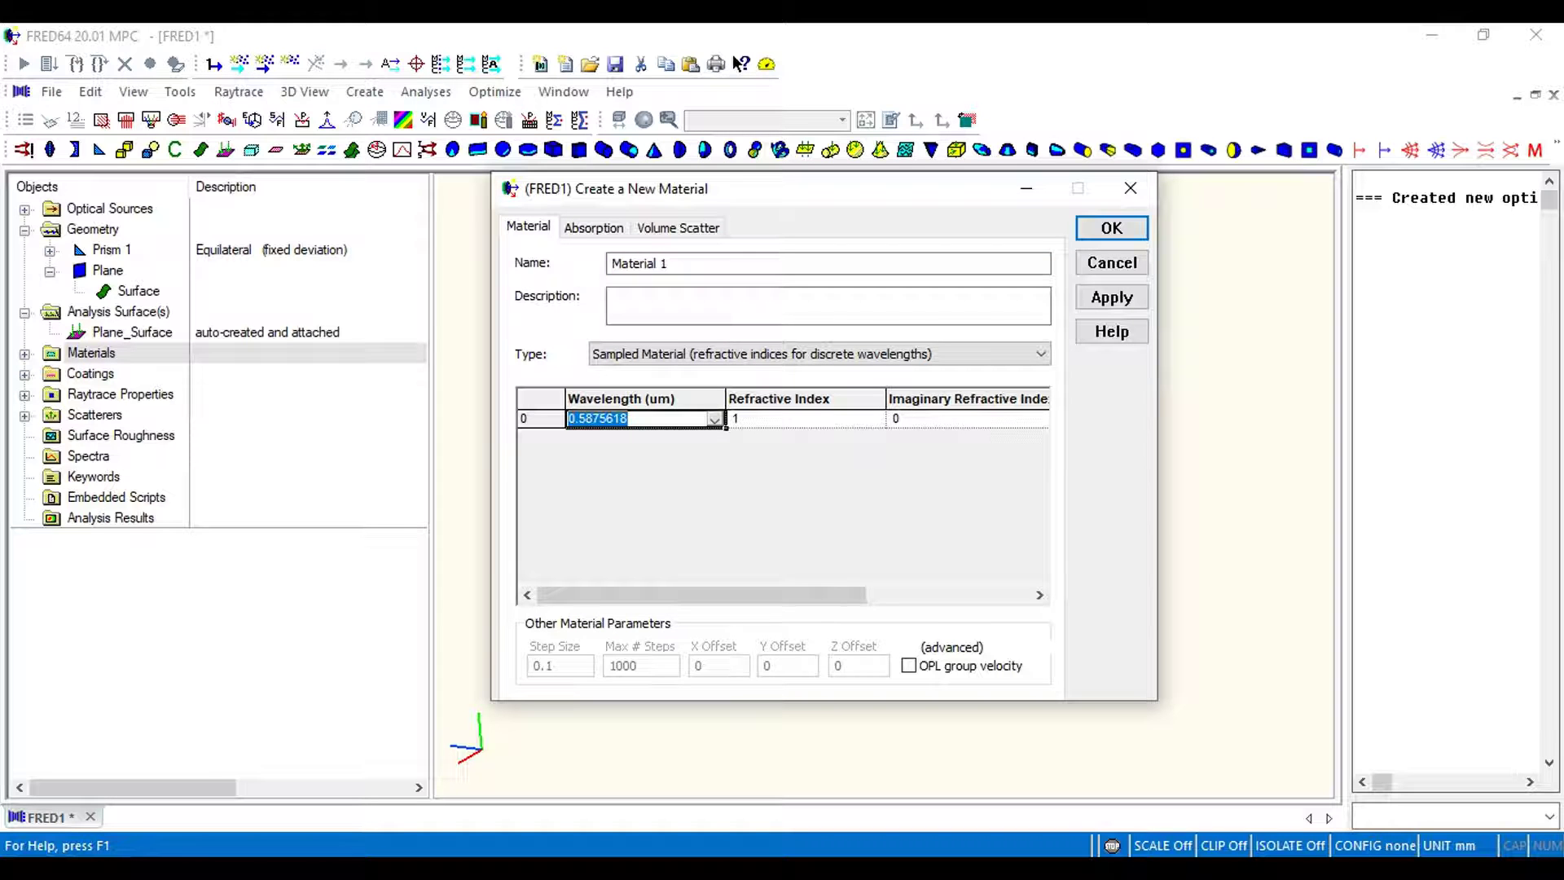
pyautogui.write('0.4')
pyautogui.press('Tab')
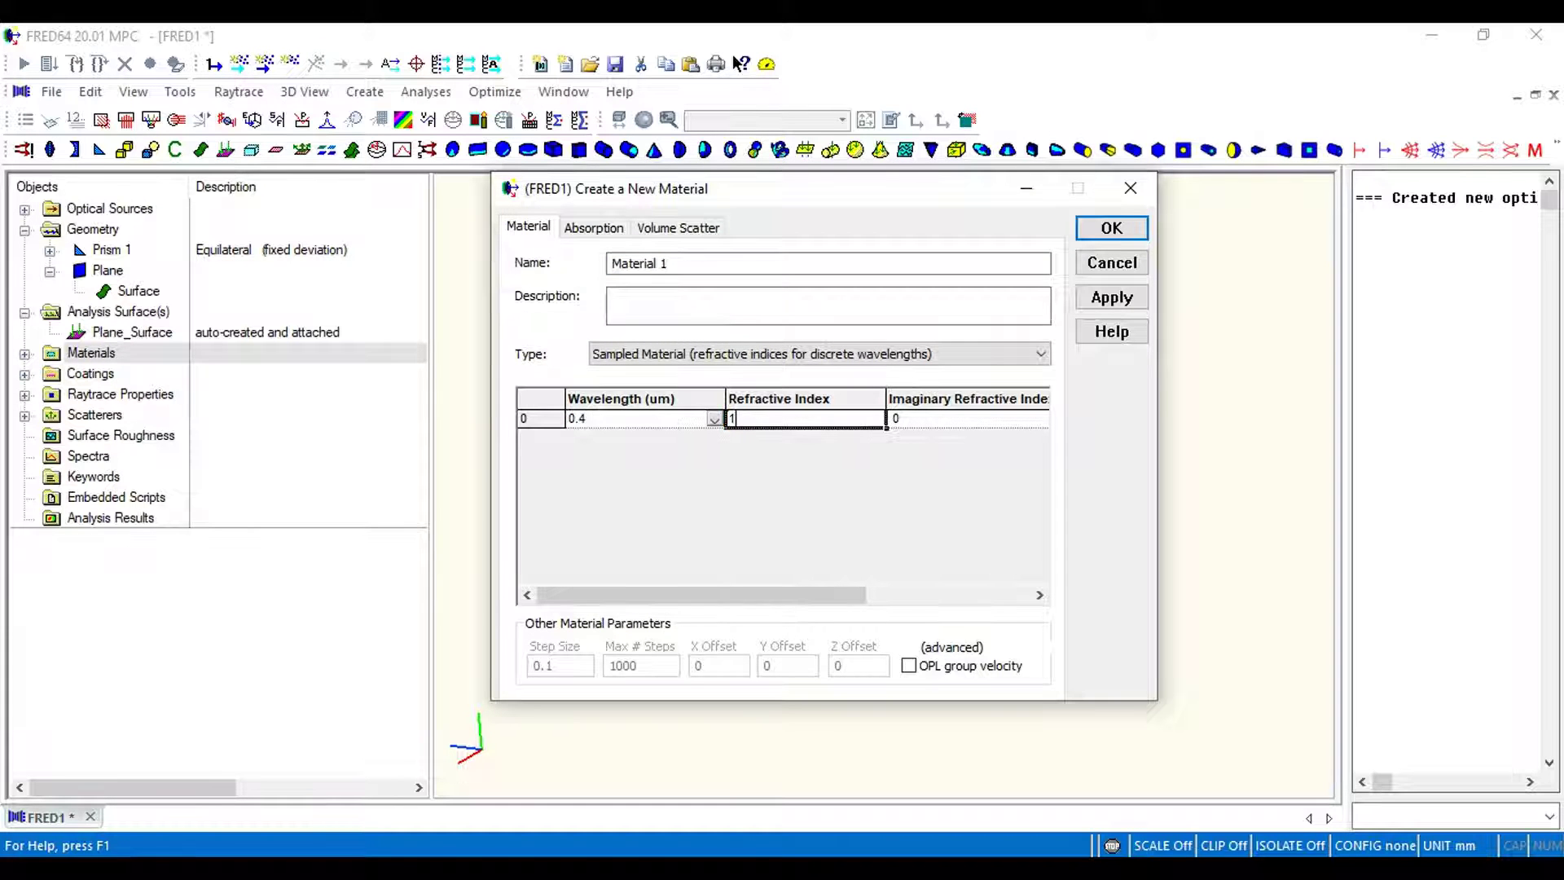
pyautogui.write('.7')
# Append a second wavelength of 0.7 um with a refractive index of 1.4 to the material.
pyautogui.rightClick(634, 420)
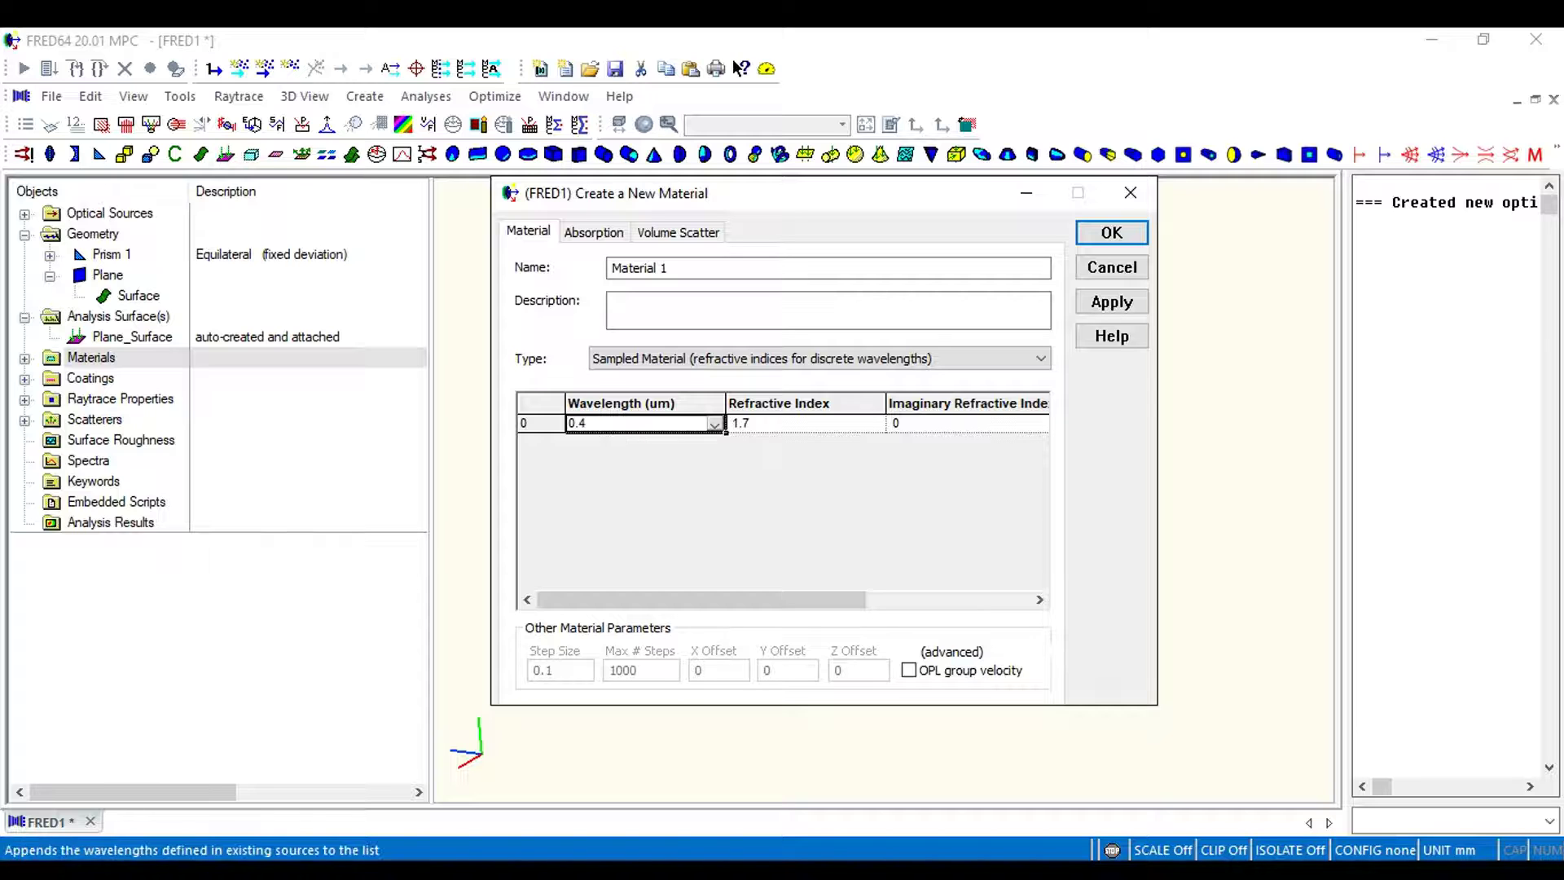
pyautogui.click(641, 441)
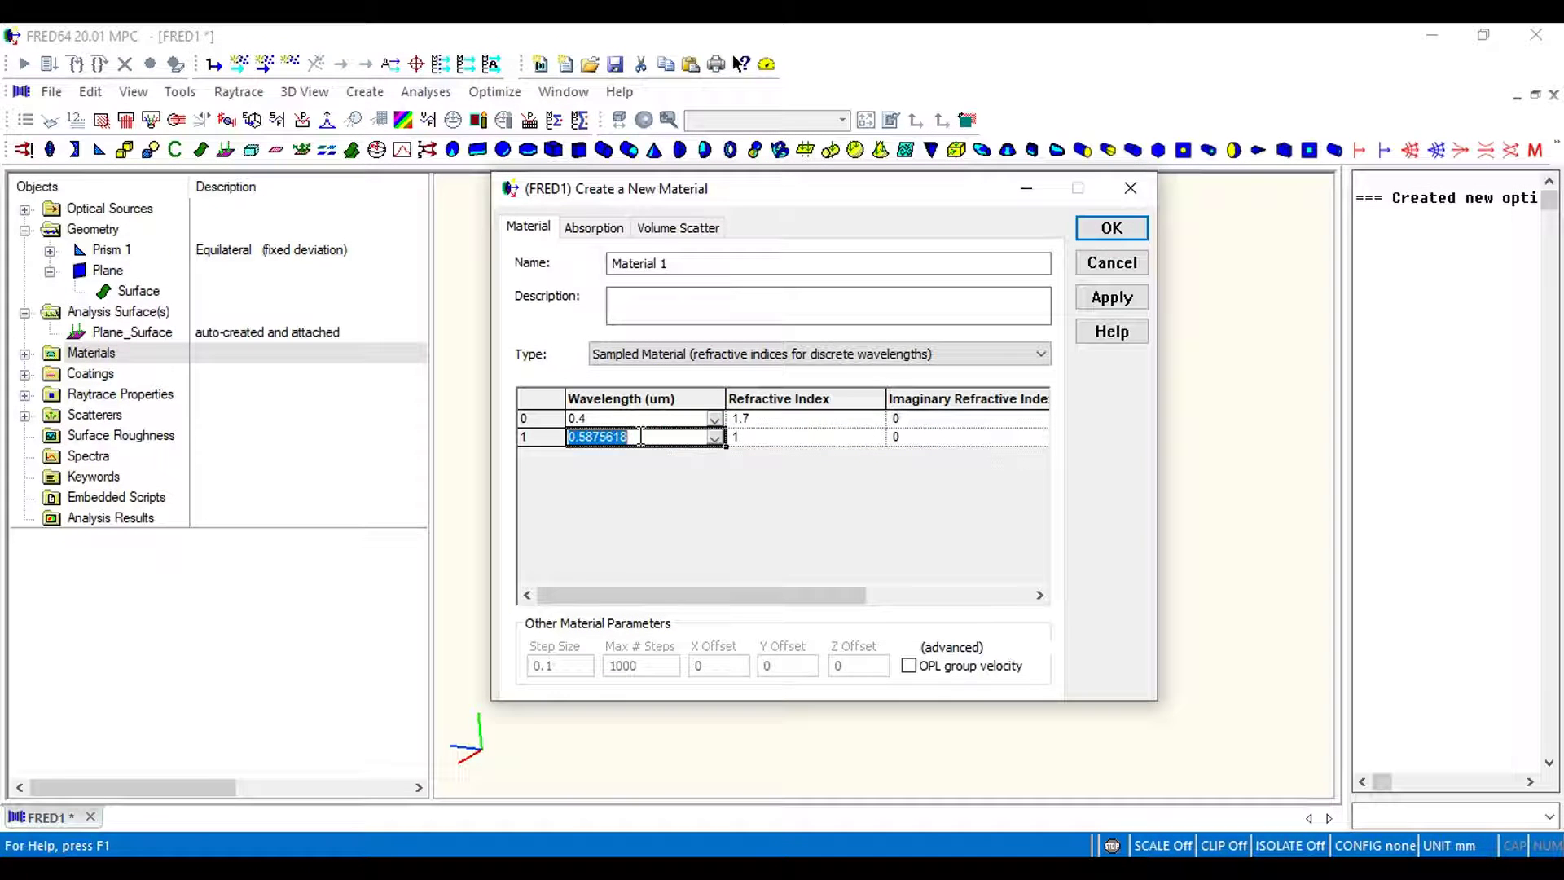
pyautogui.write('0.7')
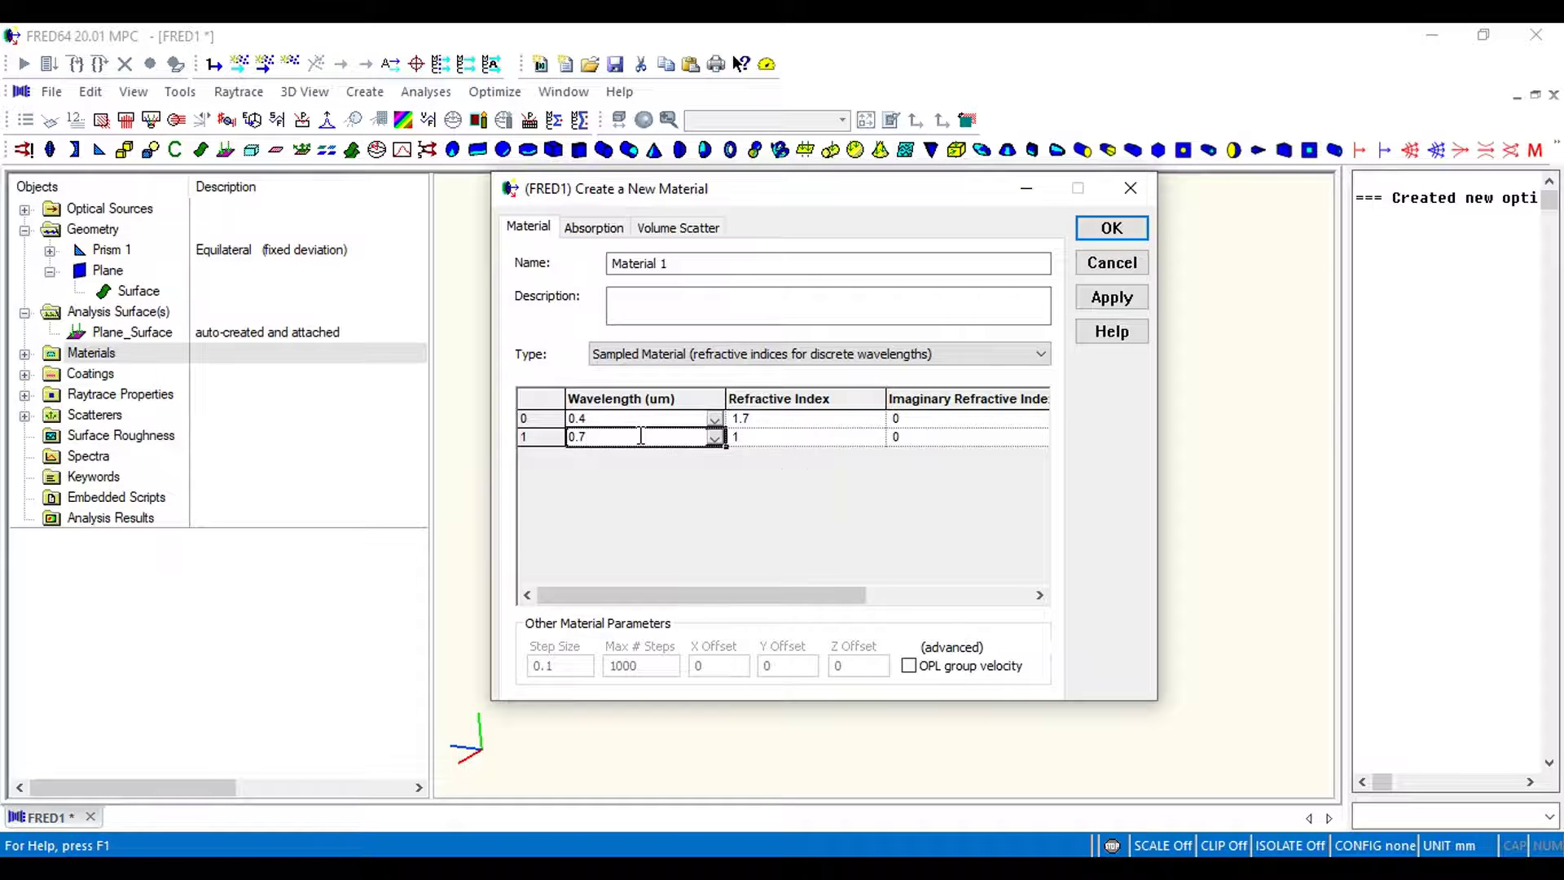
pyautogui.click(799, 437)
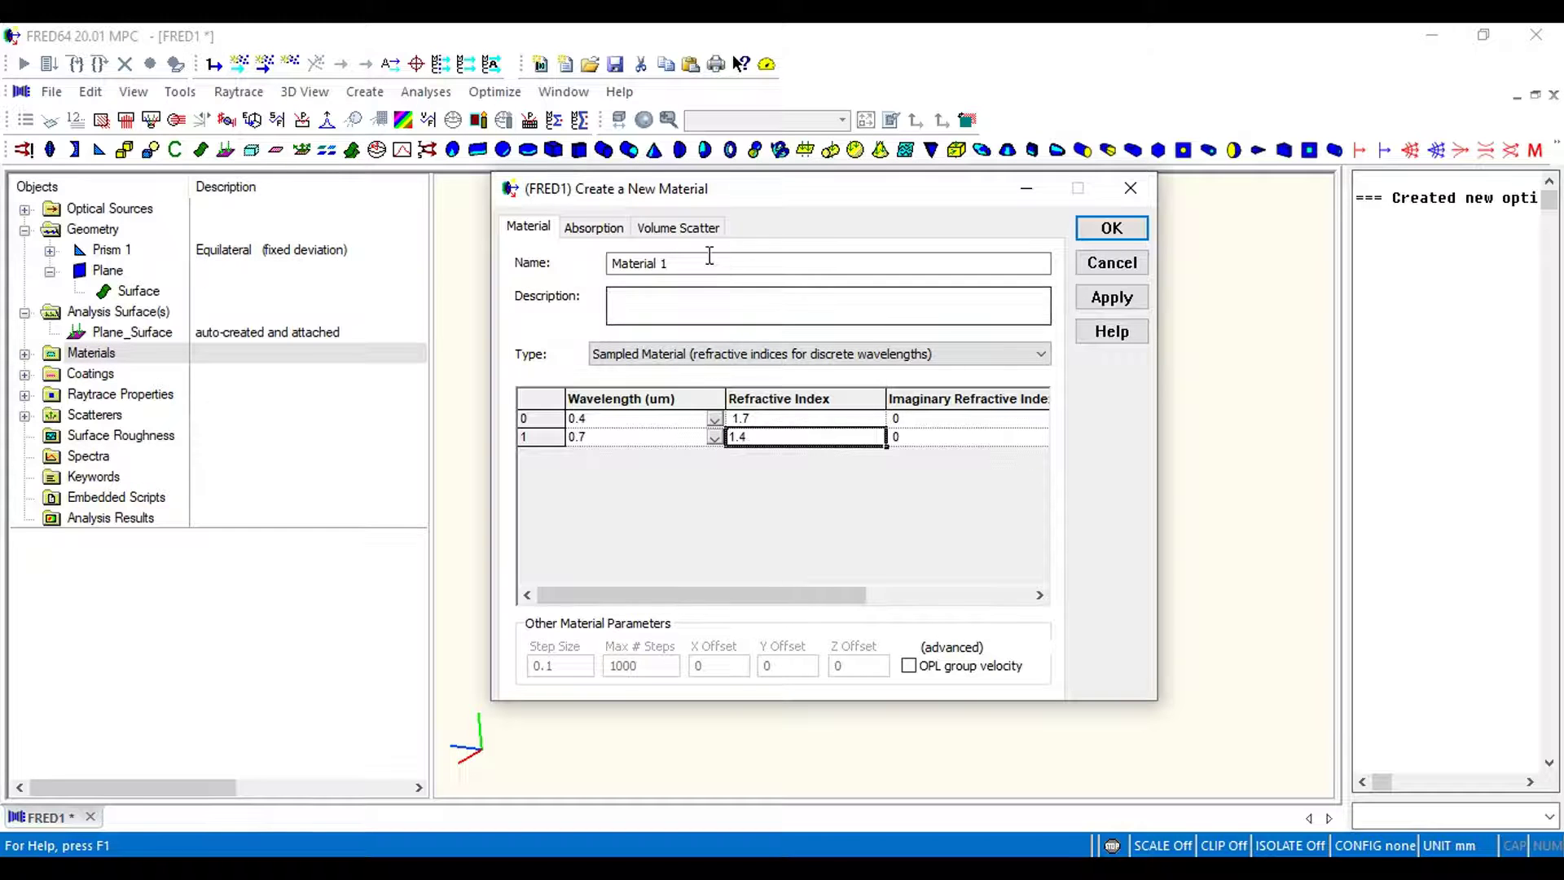
# Name the new material "Dispersive Material" and create it.
pyautogui.moveTo(695, 264); pyautogui.dragTo(460, 281)
pyautogui.write('Dispersive')
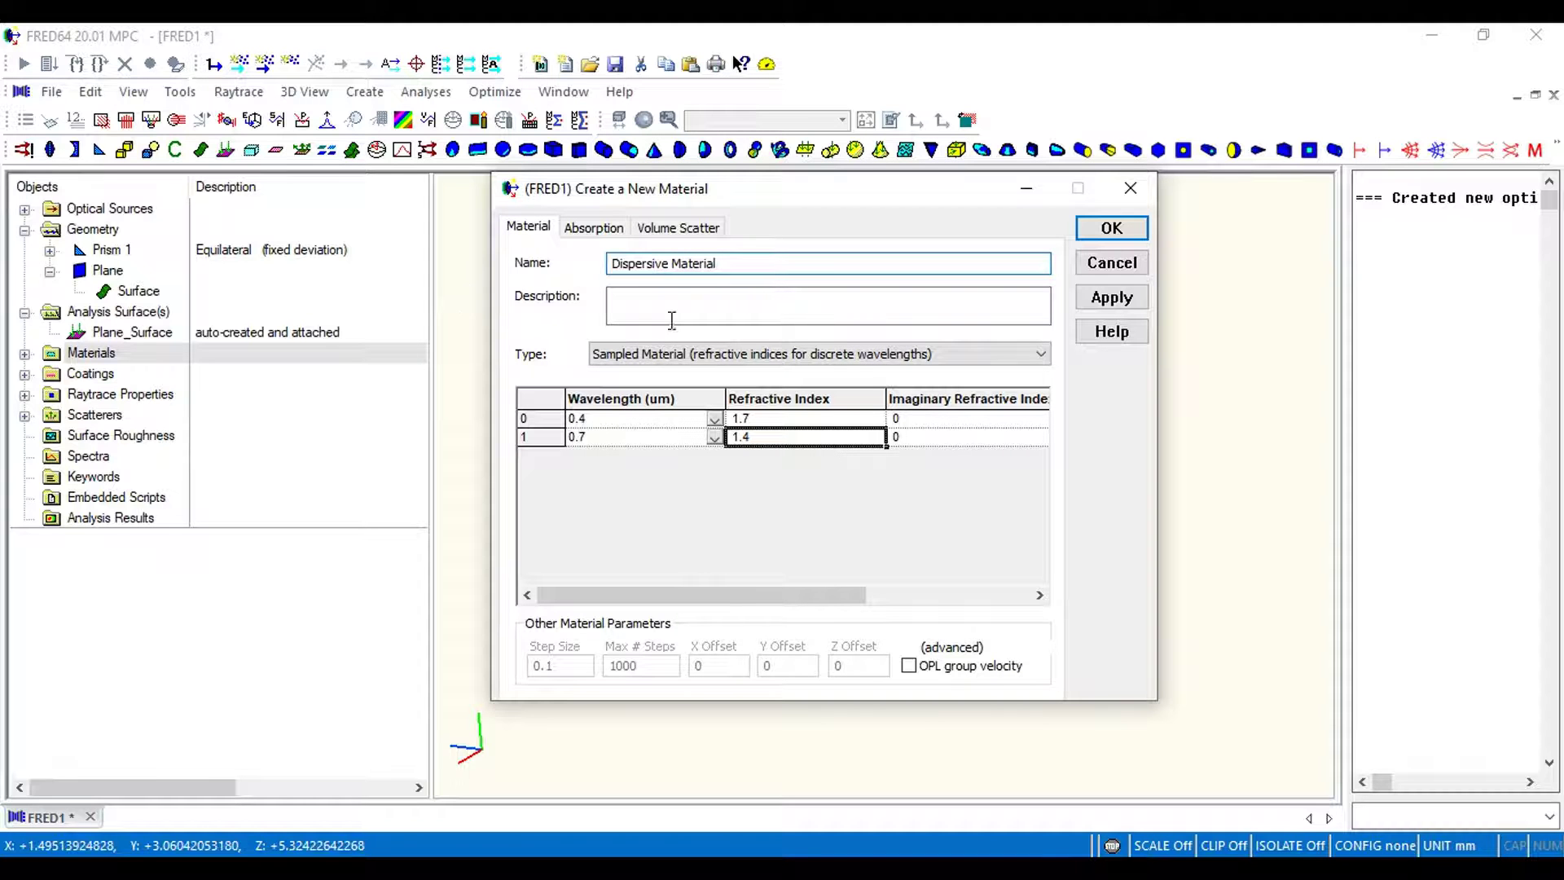
pyautogui.click(1112, 229)
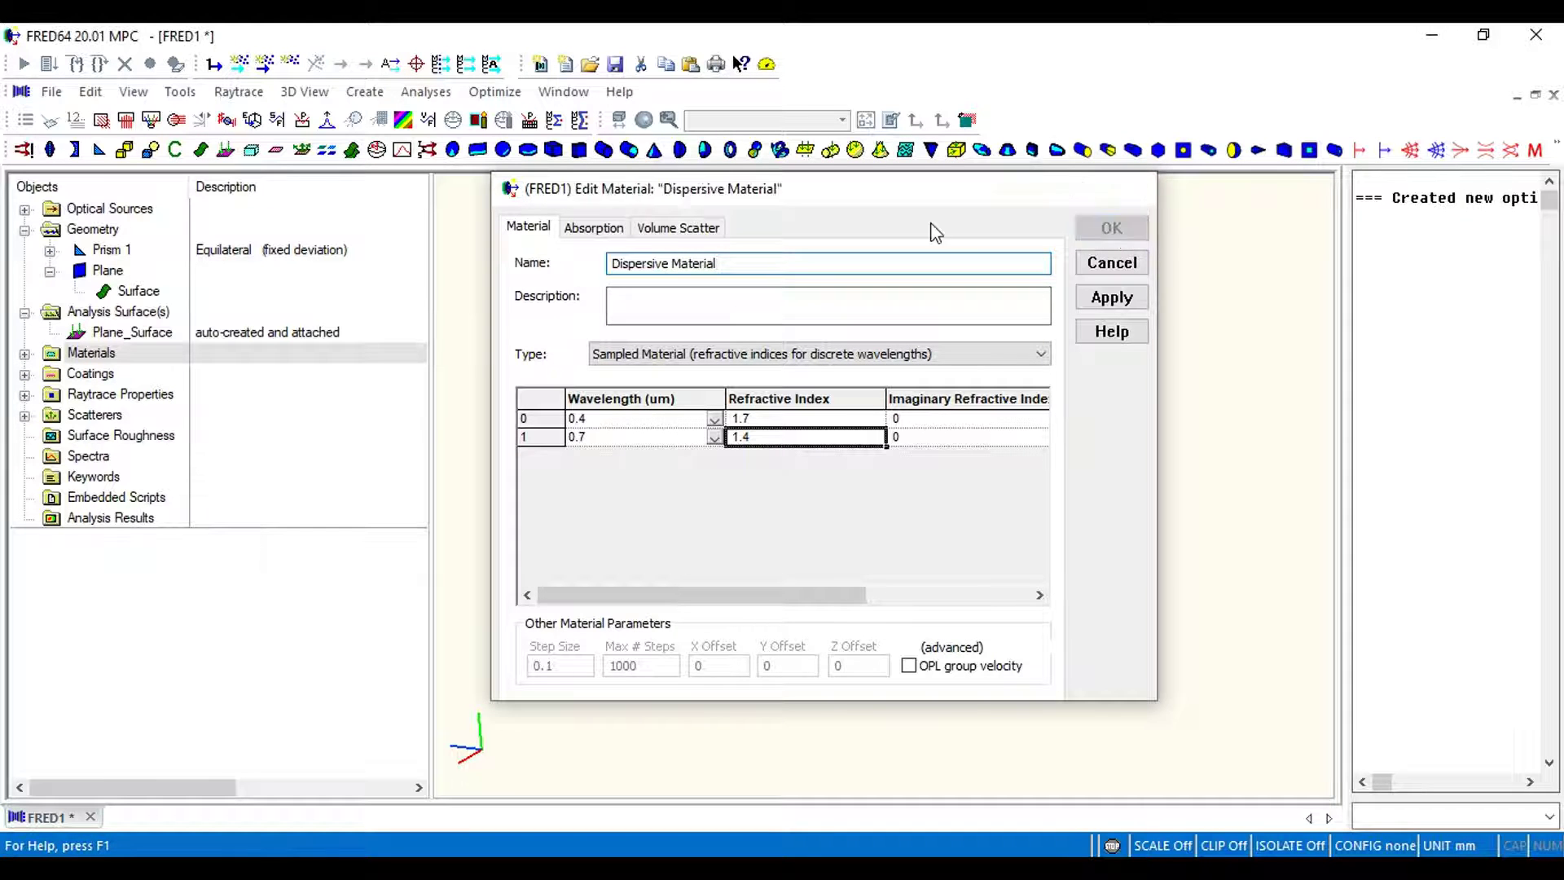
# Assign Dispersive Material to Prism 1, replacing its Simple Glass material.
pyautogui.click(24, 353)
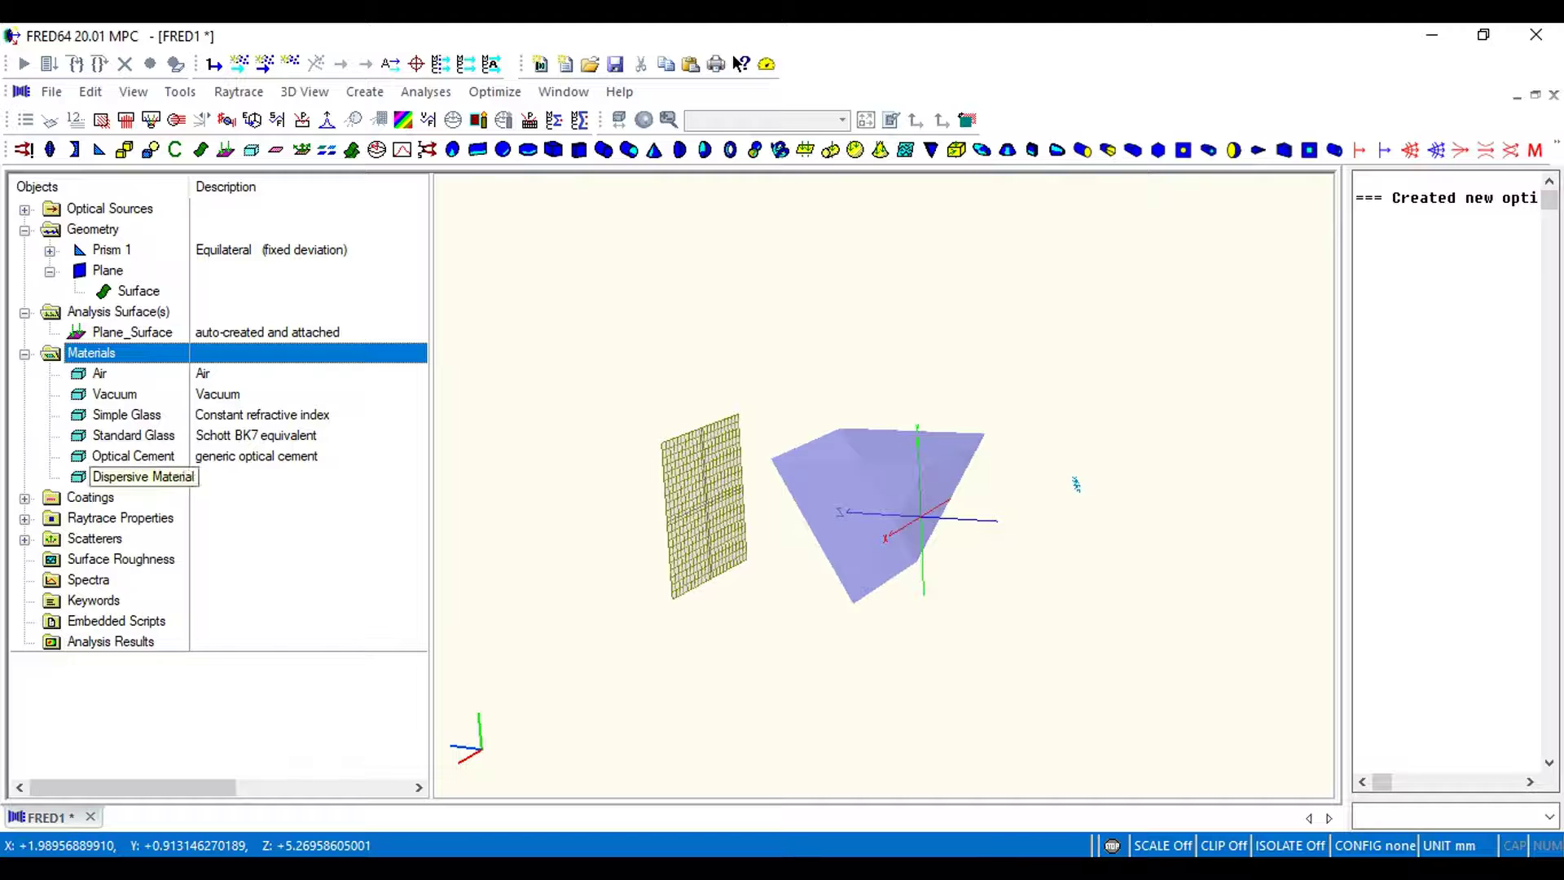
pyautogui.moveTo(151, 476); pyautogui.dragTo(106, 255)
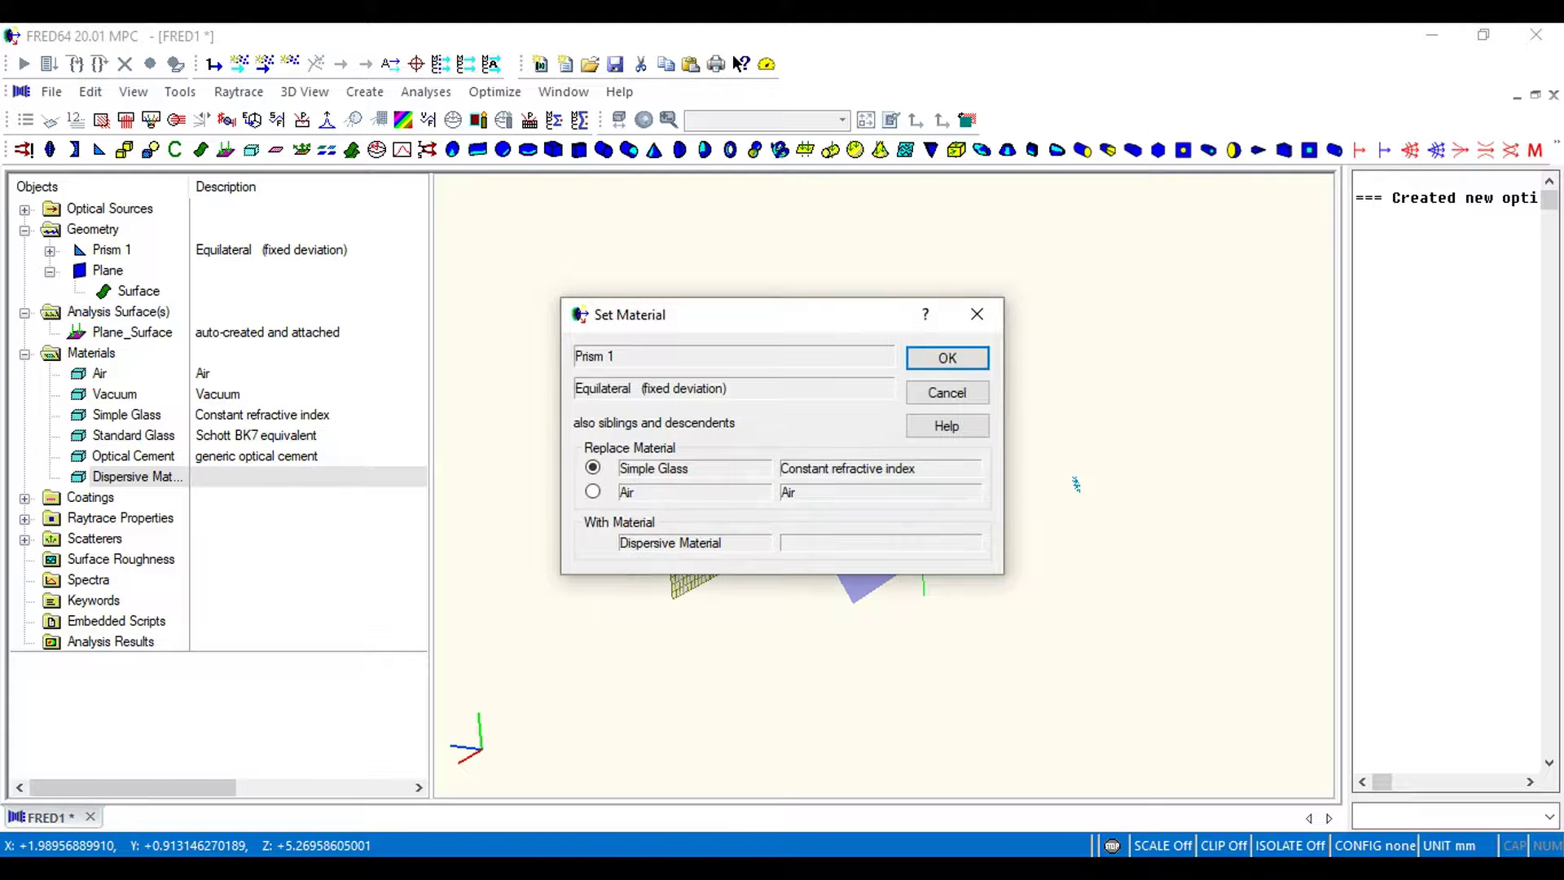
pyautogui.click(945, 358)
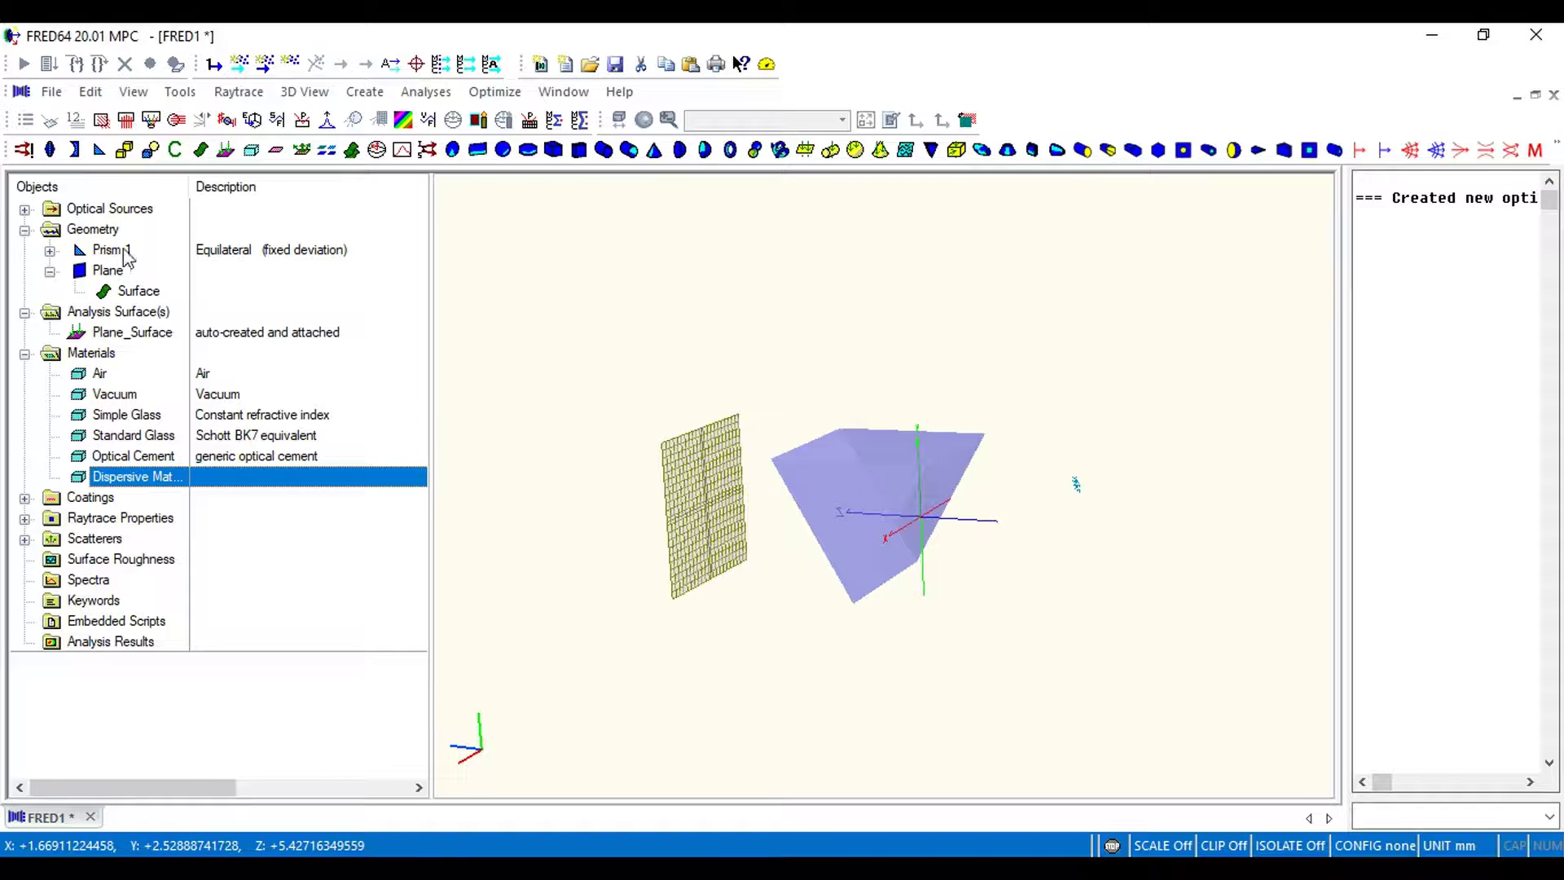
# Apply the Transmit Specular raytrace property to Prism 1, and collapse the raytrace properties and materials lists.
pyautogui.click(25, 519)
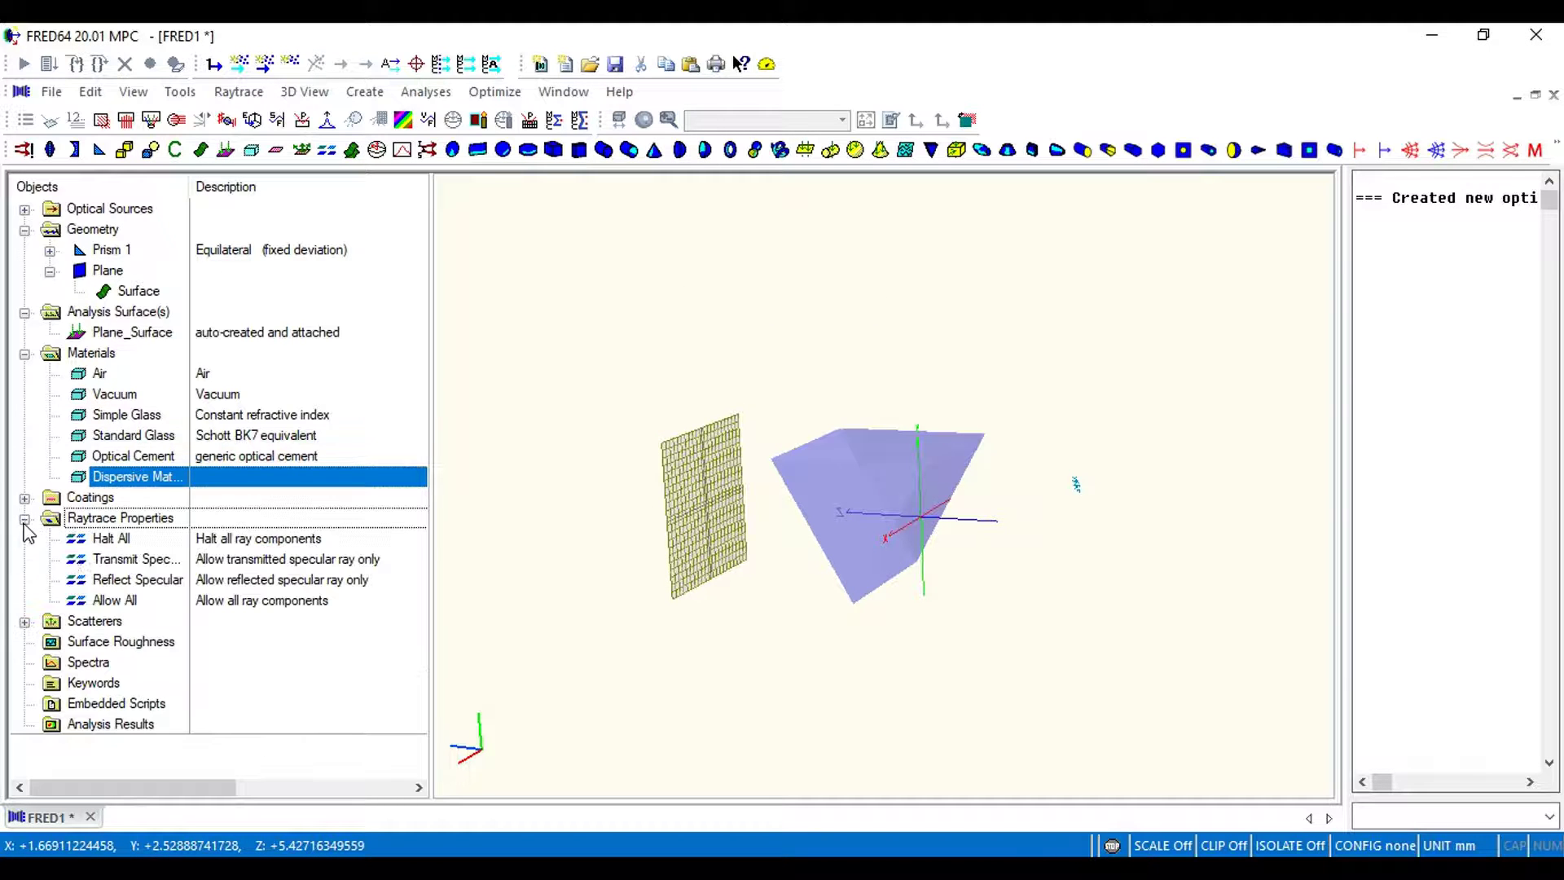
pyautogui.moveTo(138, 559); pyautogui.dragTo(106, 255)
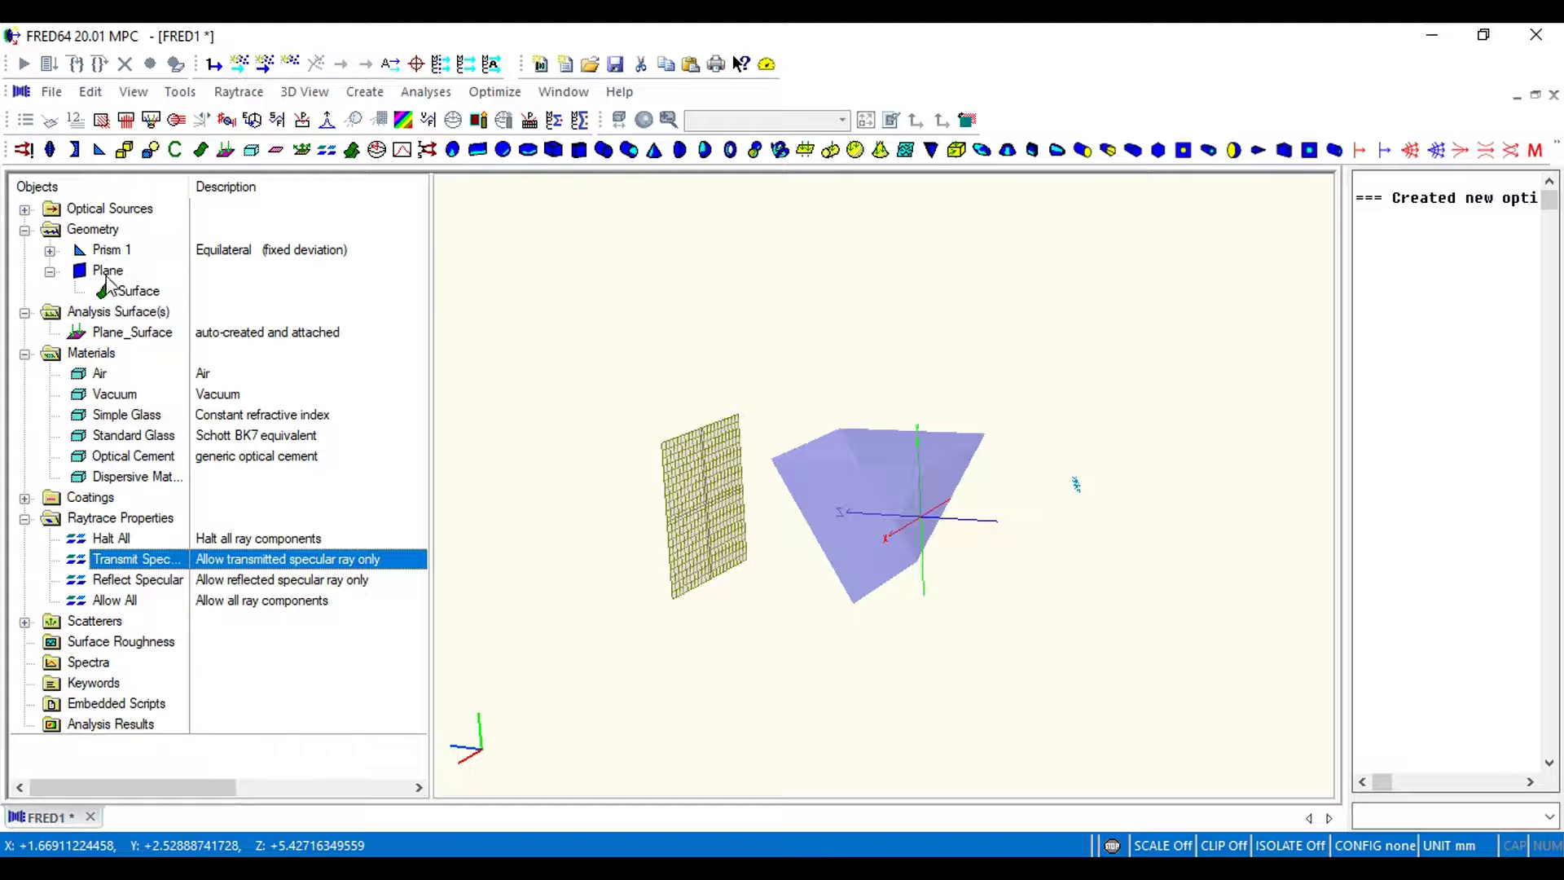
pyautogui.click(24, 519)
pyautogui.click(25, 354)
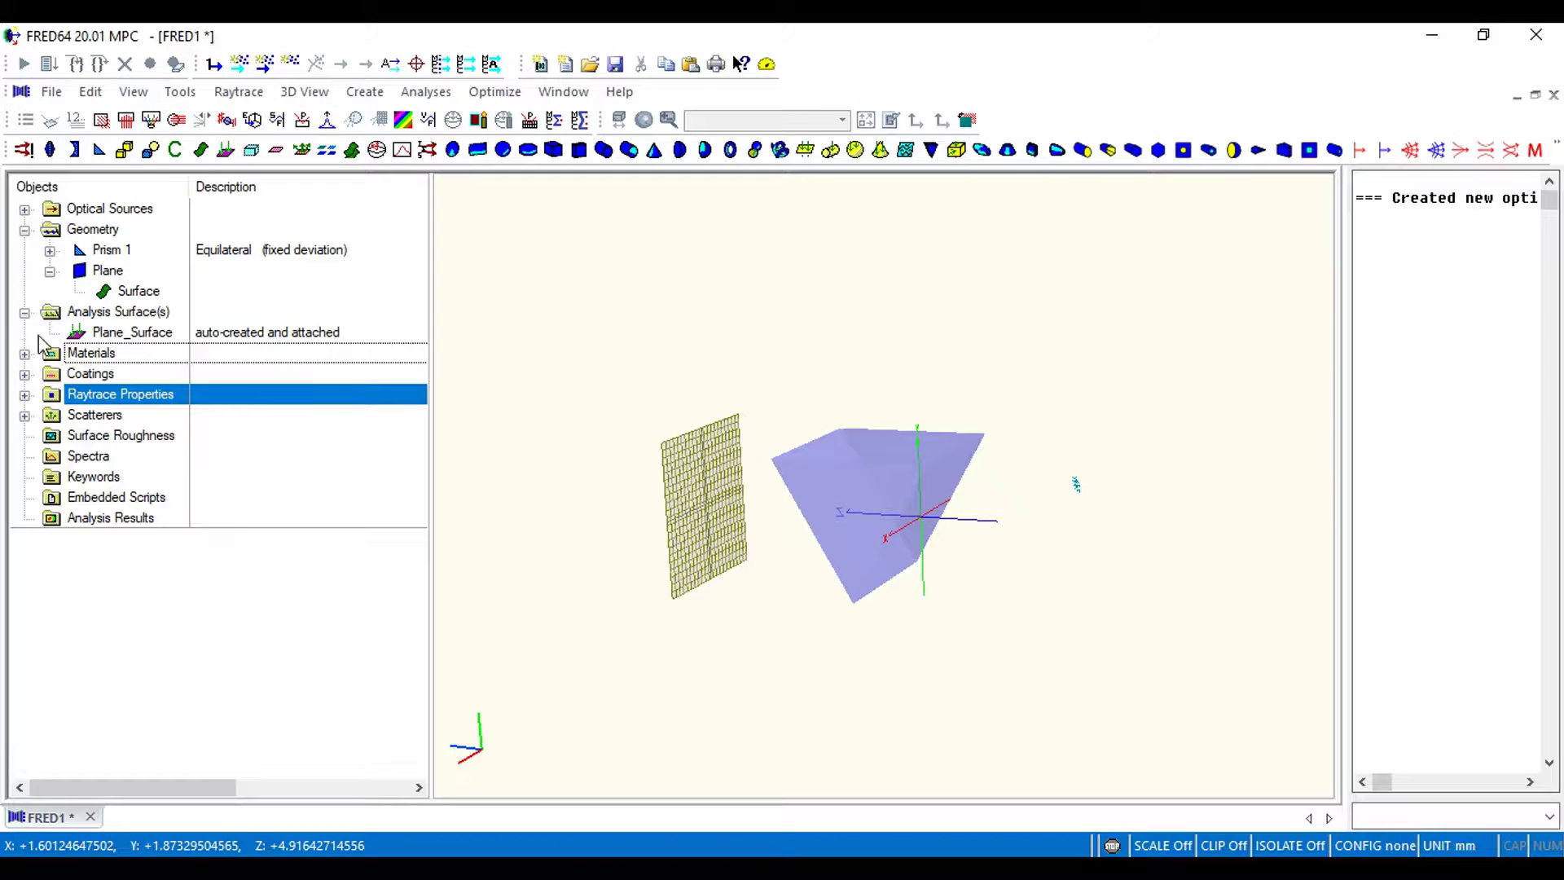
# Trace and render the rays from all sources, and orbit to a side view of the dispersed beam.
pyautogui.click(265, 71)
pyautogui.moveTo(751, 550)
pyautogui.mouseDown()
pyautogui.moveTo(851, 534)
pyautogui.moveTo(734, 444)
pyautogui.mouseUp()
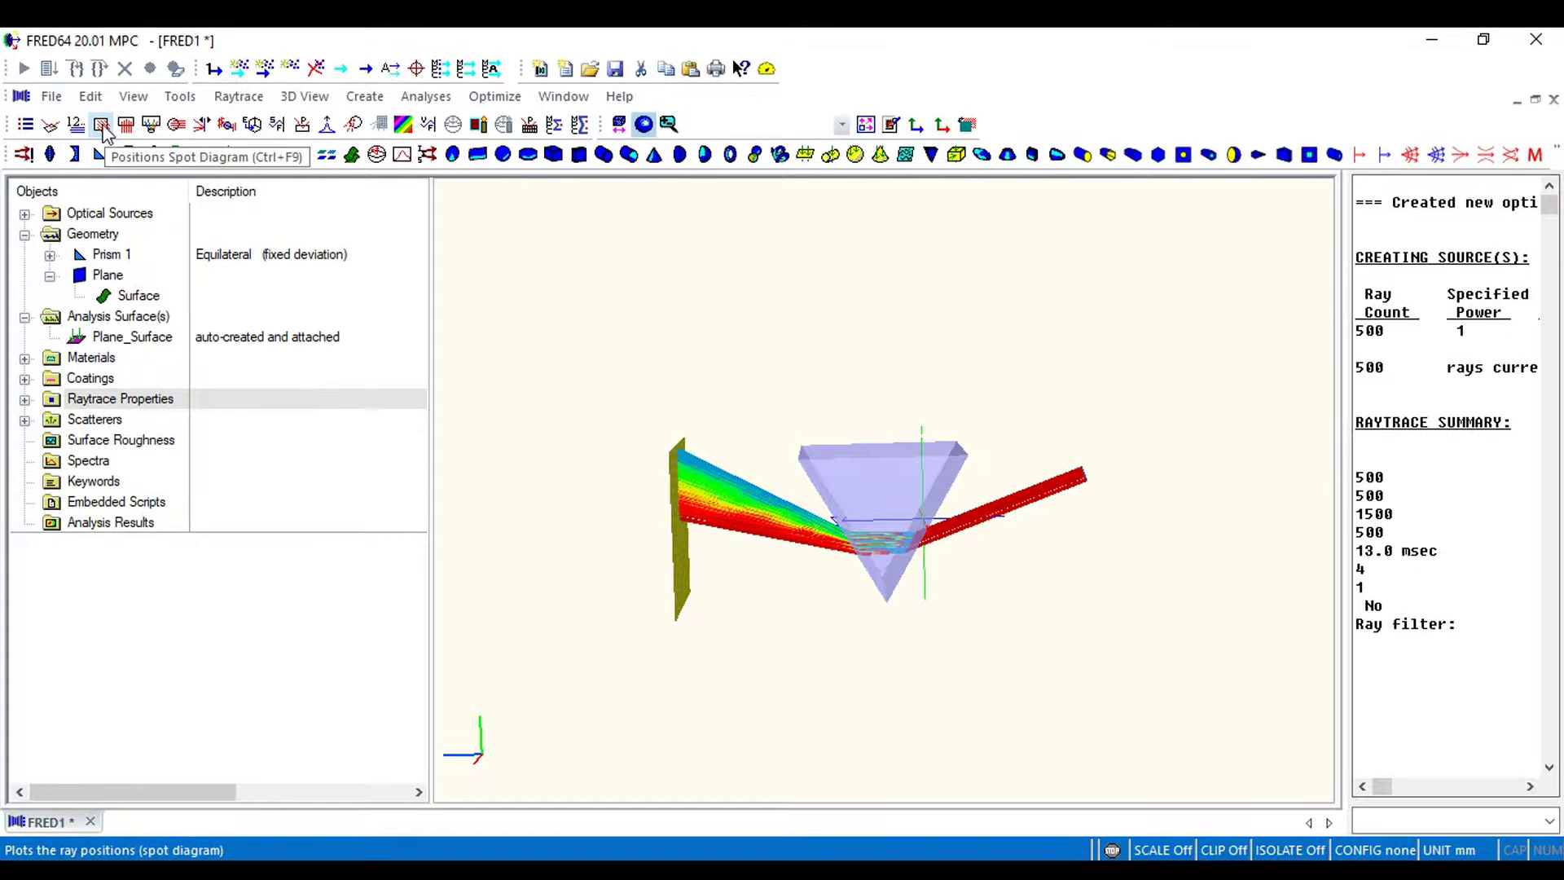
# Open the Positions Spot Diagram settings for the plane's analysis surface.
pyautogui.click(101, 126)
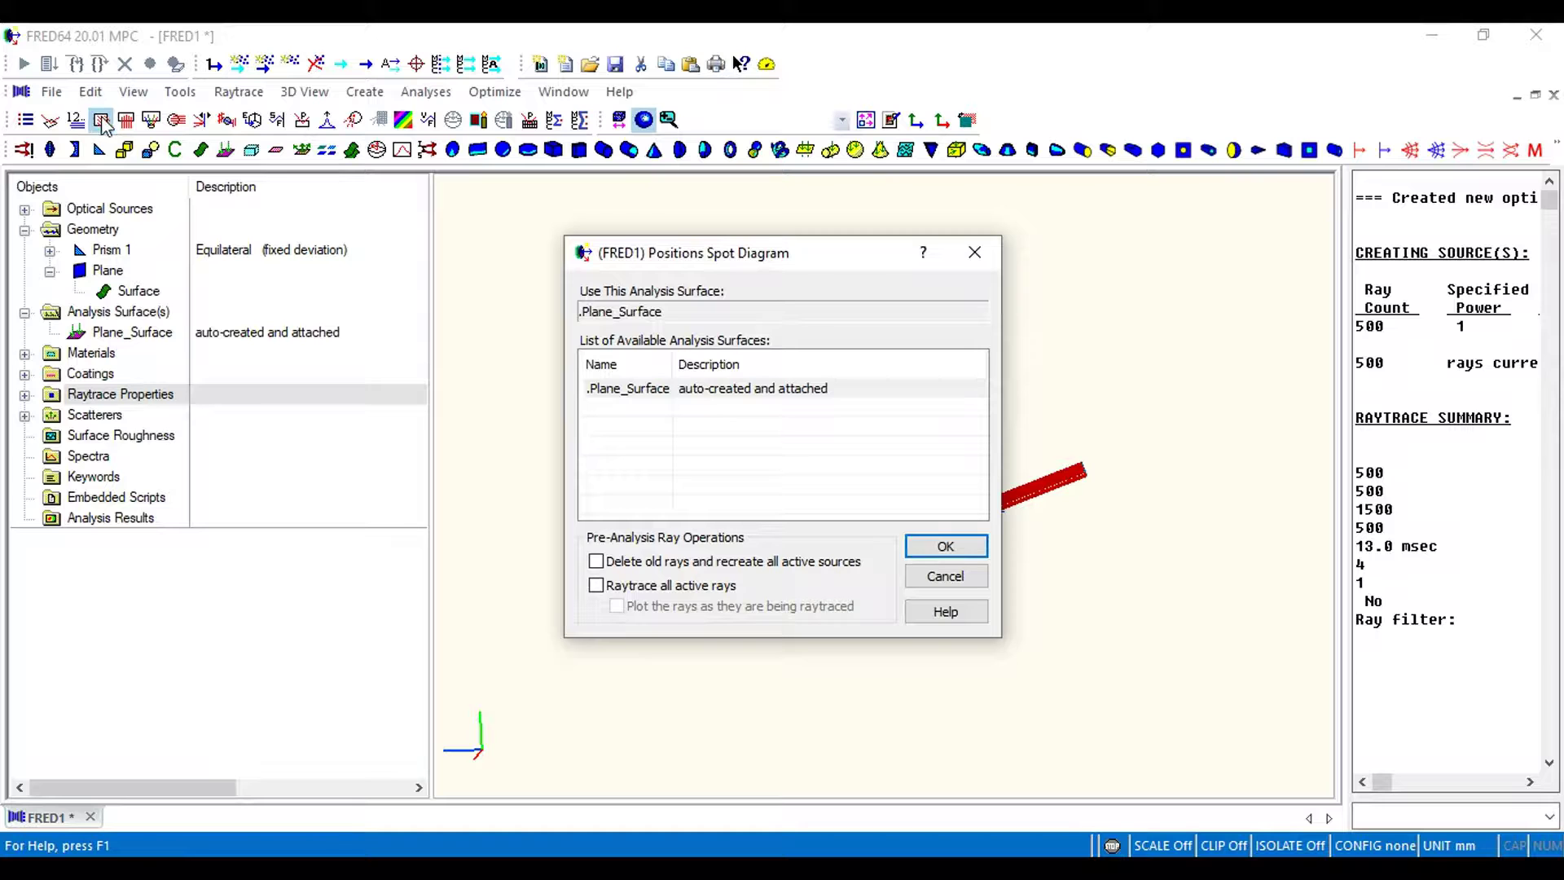